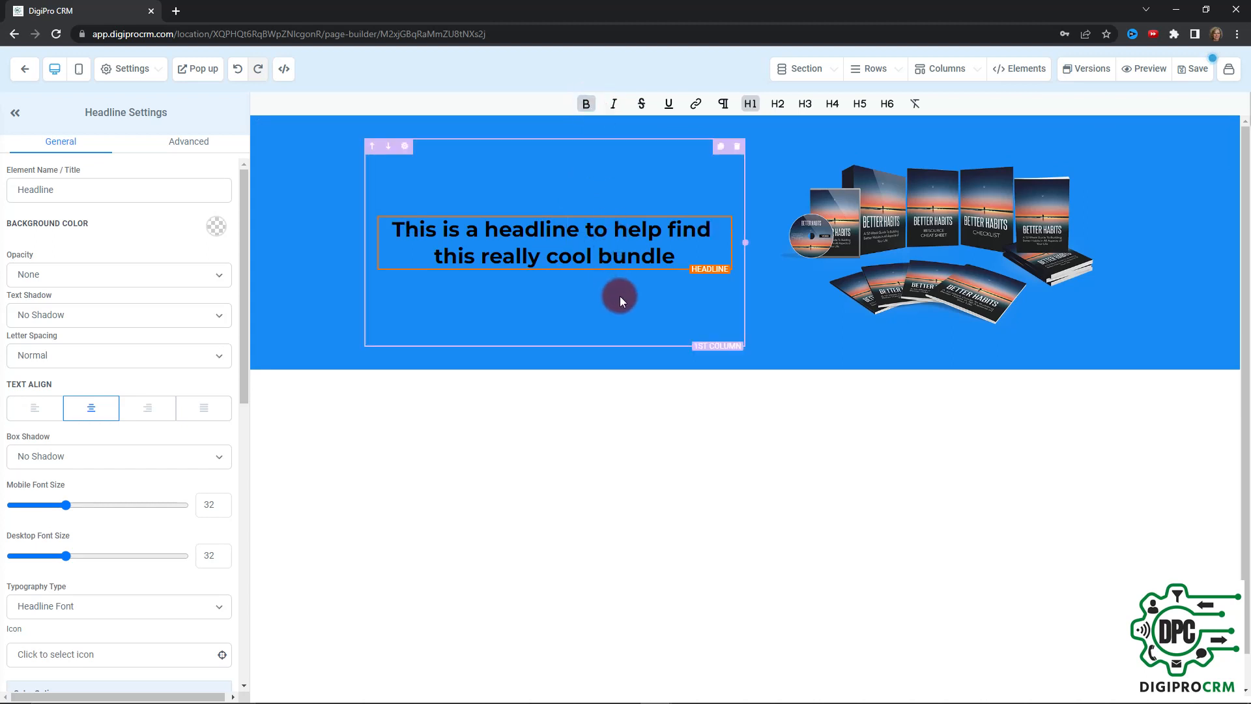
Strike through the word "headline" and underline the word "help" in the headline text
{"action": "left_click", "coordinate": [667, 103]}
{"action": "left_click", "coordinate": [648, 104]}
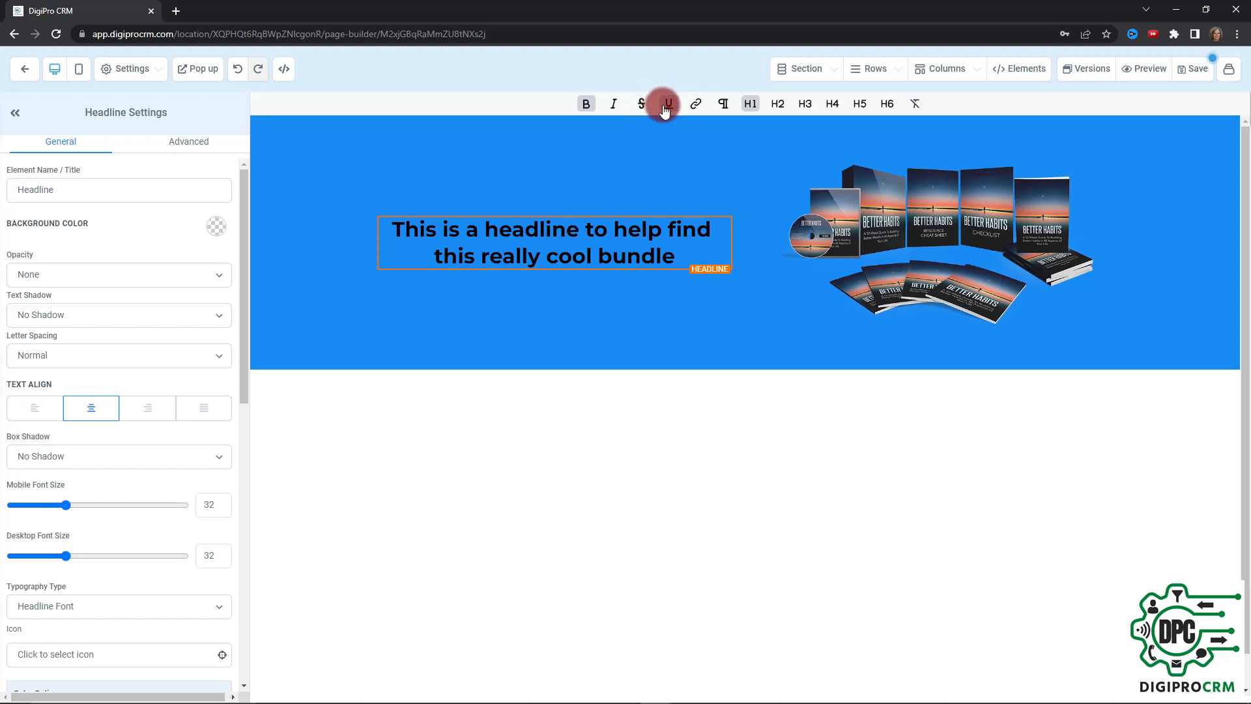
{"action": "left_click_drag", "start_coordinate": [580, 229], "coordinate": [483, 230]}
{"action": "left_click", "coordinate": [641, 104]}
{"action": "left_click", "coordinate": [604, 237]}
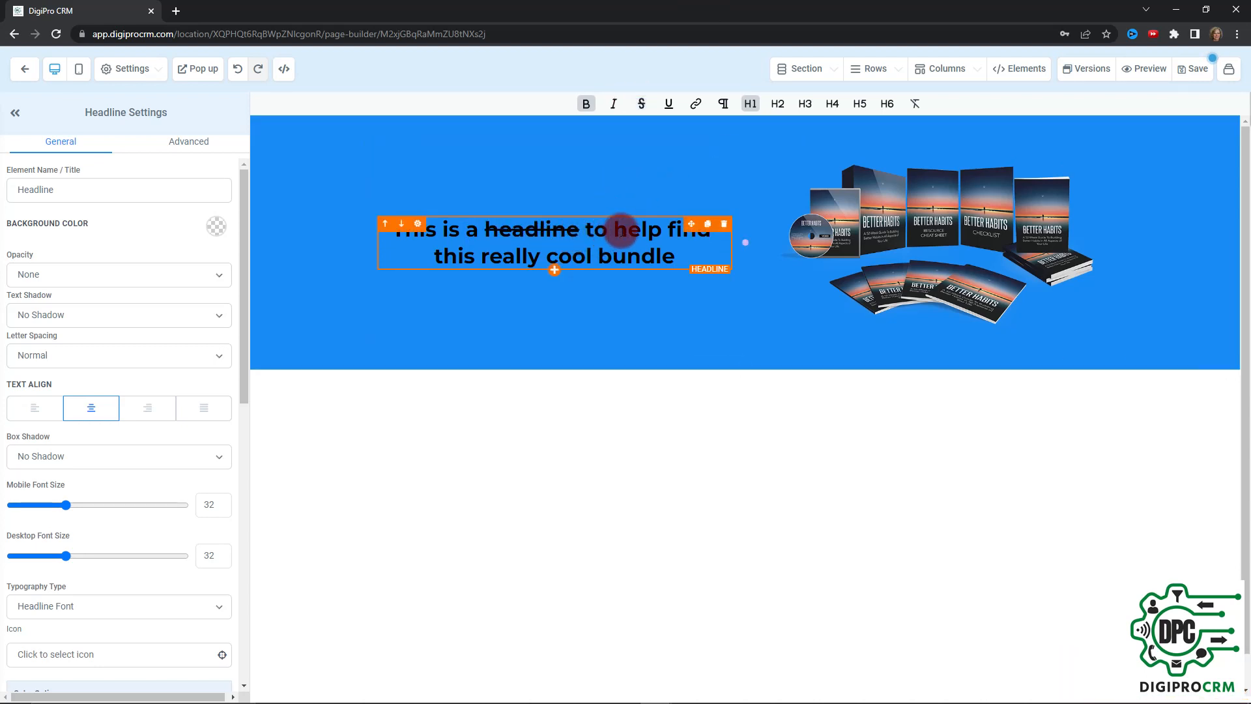
{"action": "double_click", "coordinate": [635, 230]}
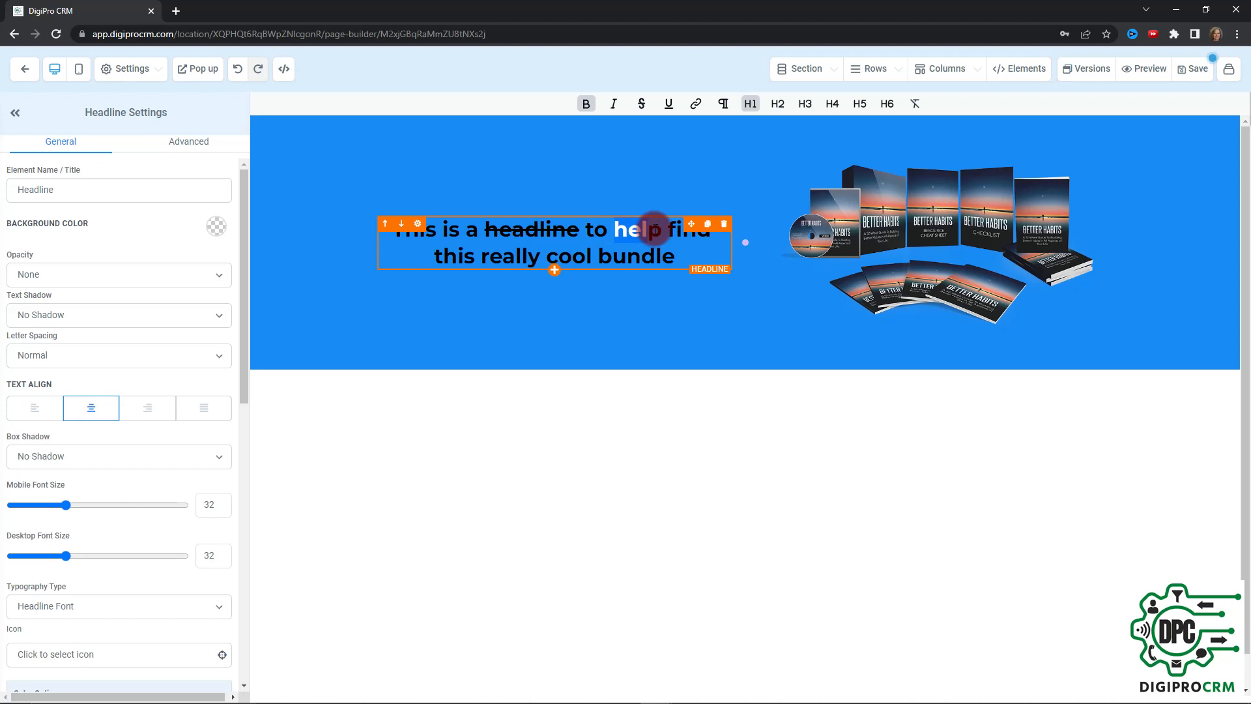
{"action": "left_click", "coordinate": [675, 104]}
Clear all underlining and strikethrough from the whole headline text
{"action": "left_click_drag", "start_coordinate": [677, 255], "coordinate": [366, 230]}
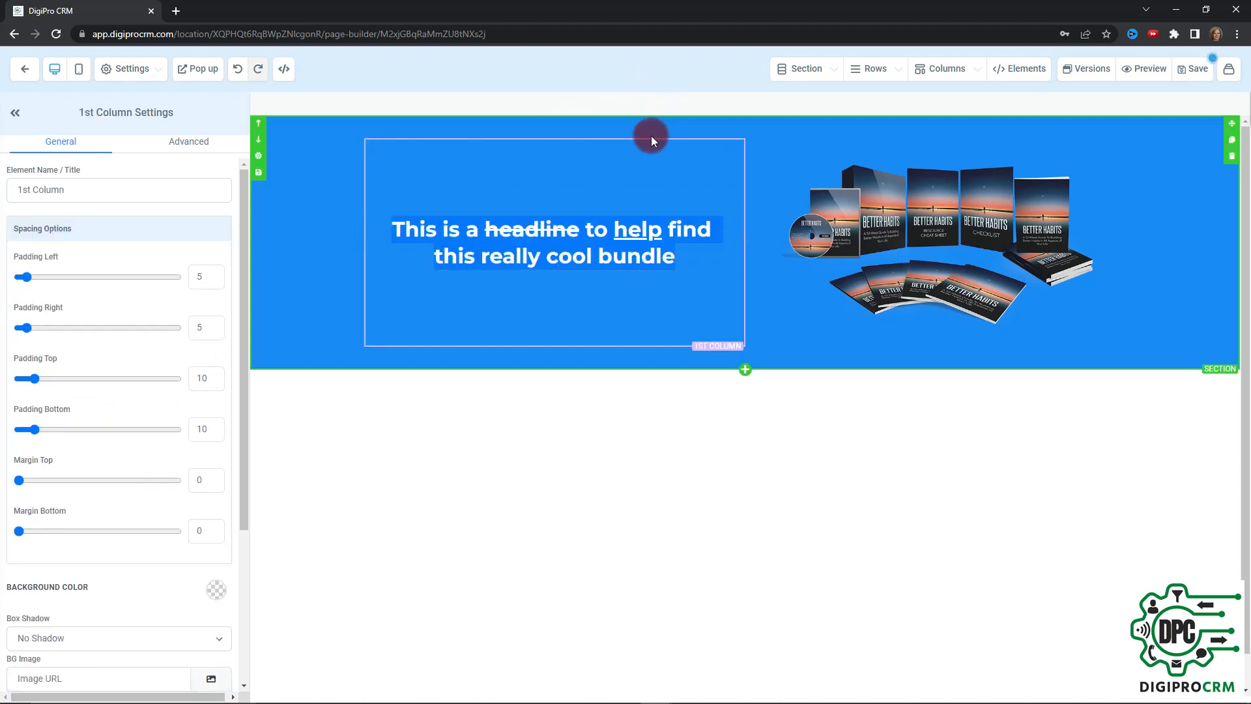
{"action": "left_click", "coordinate": [614, 245]}
{"action": "left_click_drag", "start_coordinate": [675, 256], "coordinate": [391, 229]}
{"action": "left_click", "coordinate": [664, 108]}
{"action": "left_click", "coordinate": [664, 108]}
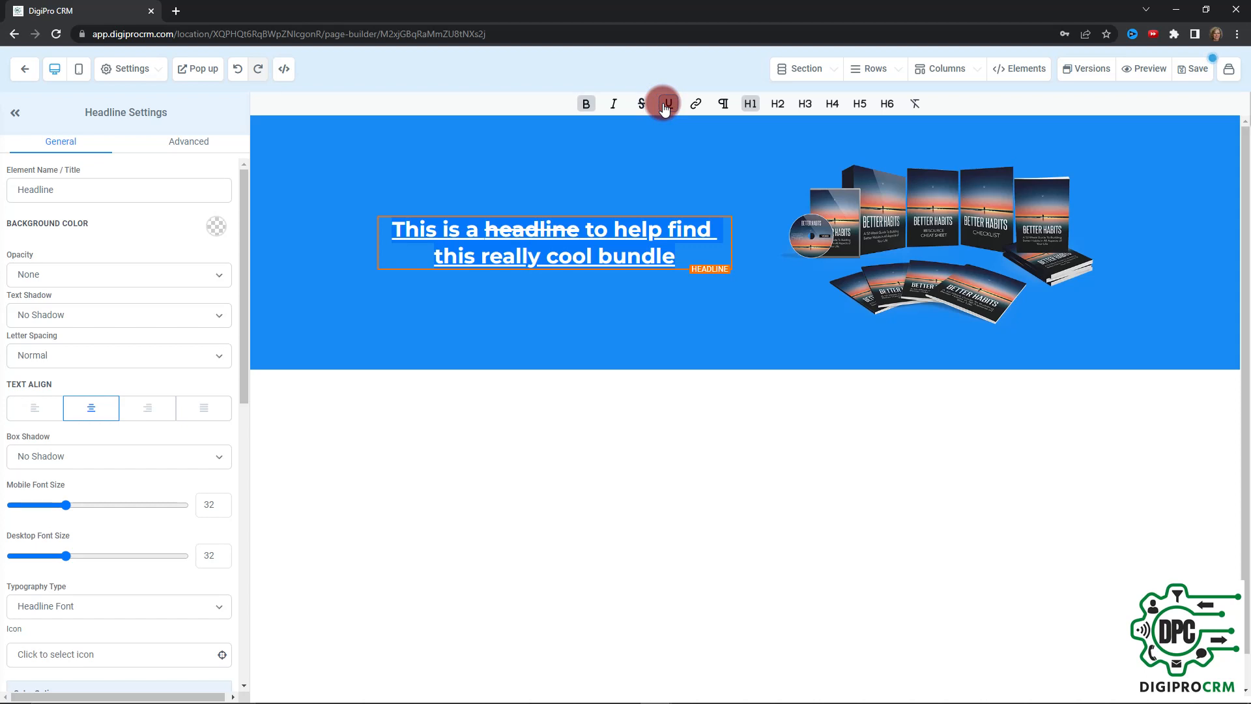
{"action": "left_click", "coordinate": [665, 108]}
{"action": "left_click", "coordinate": [640, 108]}
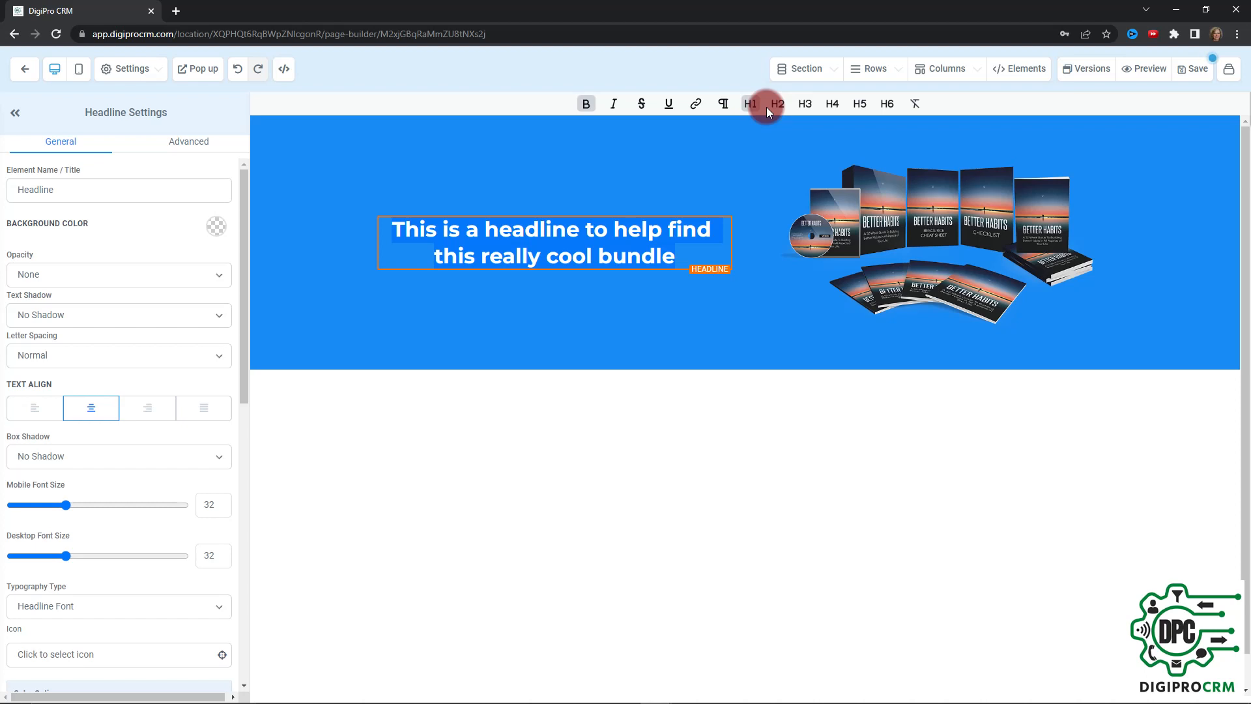
Rename the headline element as "Top Headline"
{"action": "left_click", "coordinate": [724, 105]}
{"action": "left_click", "coordinate": [749, 105]}
{"action": "left_click", "coordinate": [209, 280]}
{"action": "left_click", "coordinate": [103, 194]}
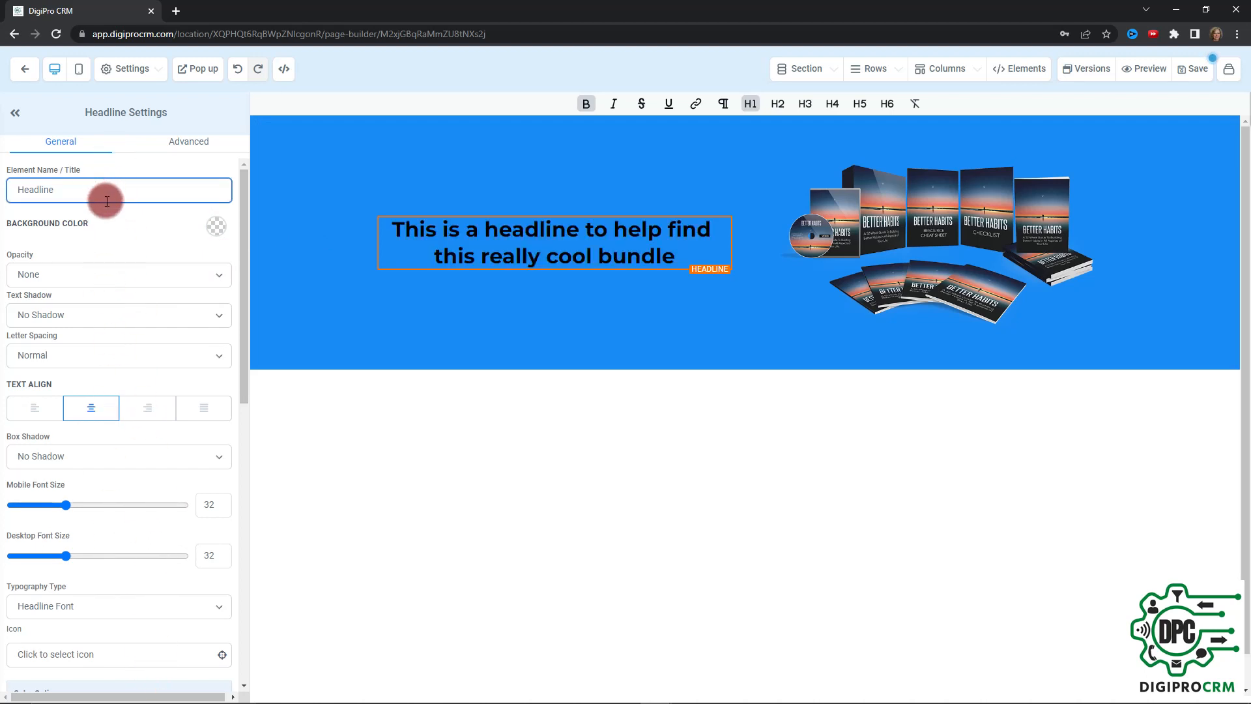
{"action": "type", "text": "Top"}
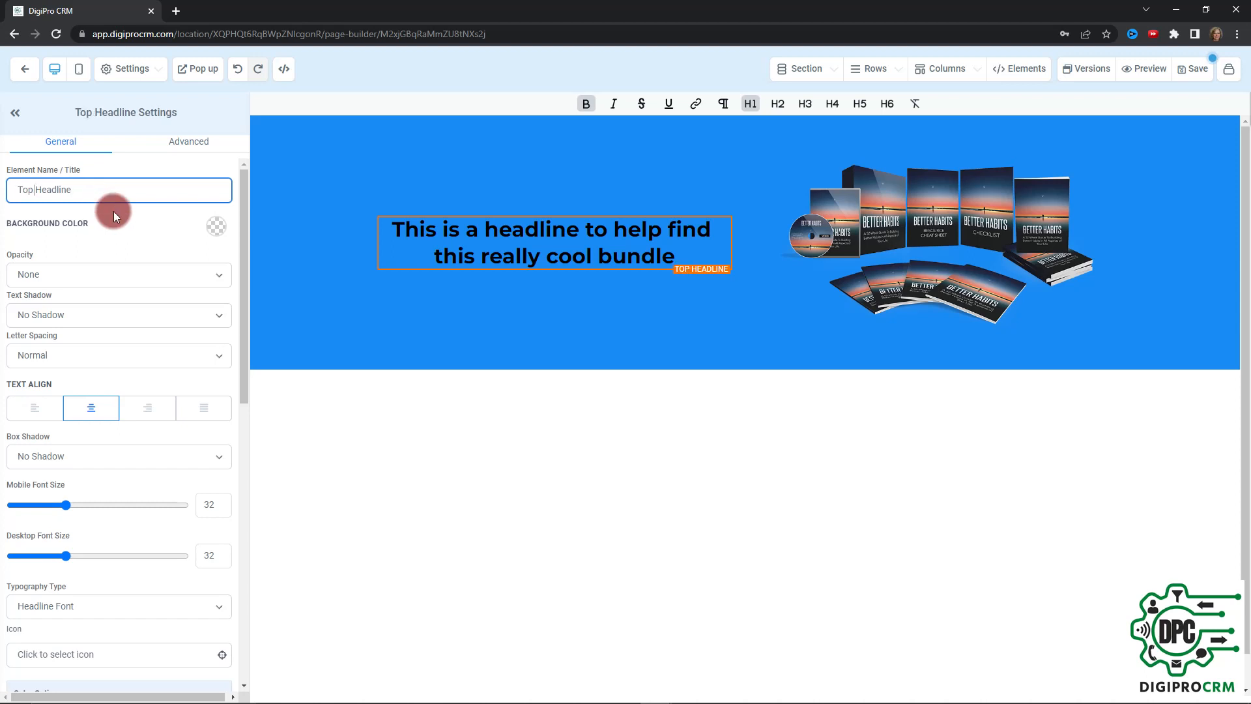
Give the headline text a Strong Shadow and set its letter spacing to 2px
{"action": "scroll", "coordinate": [114, 226], "scroll_direction": "down", "scroll_amount": 1}
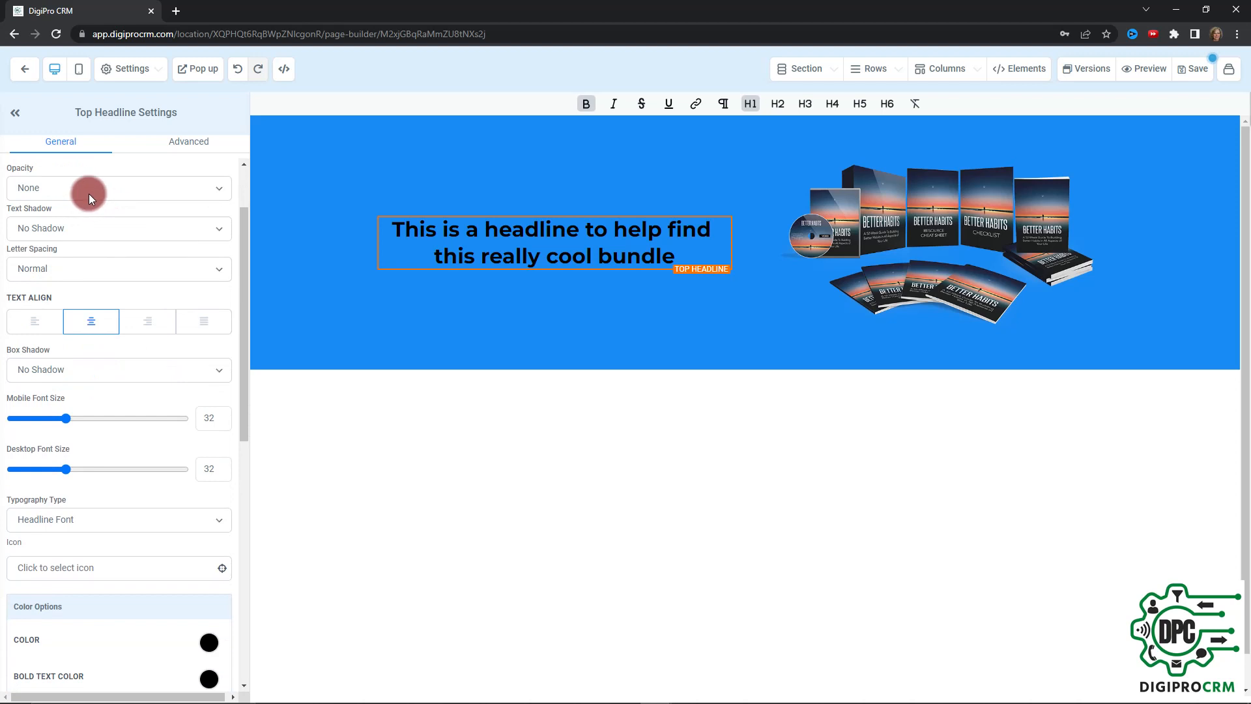
{"action": "left_click", "coordinate": [105, 224]}
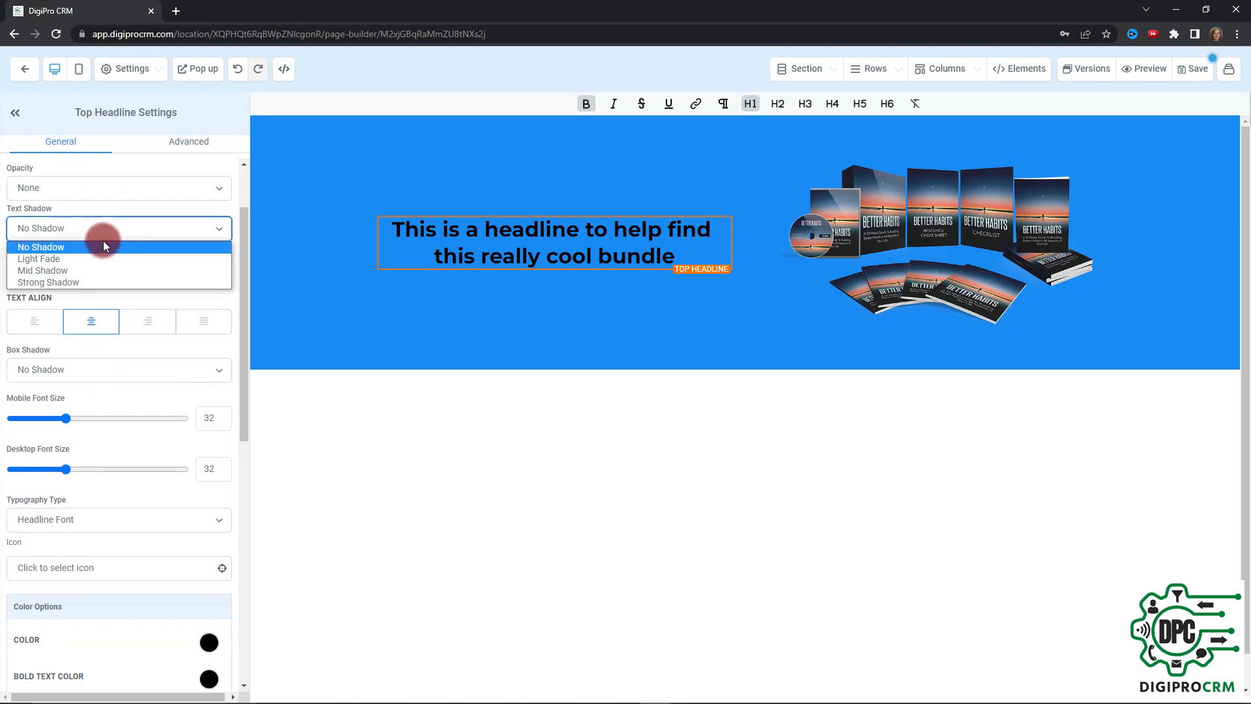
{"action": "left_click", "coordinate": [105, 279]}
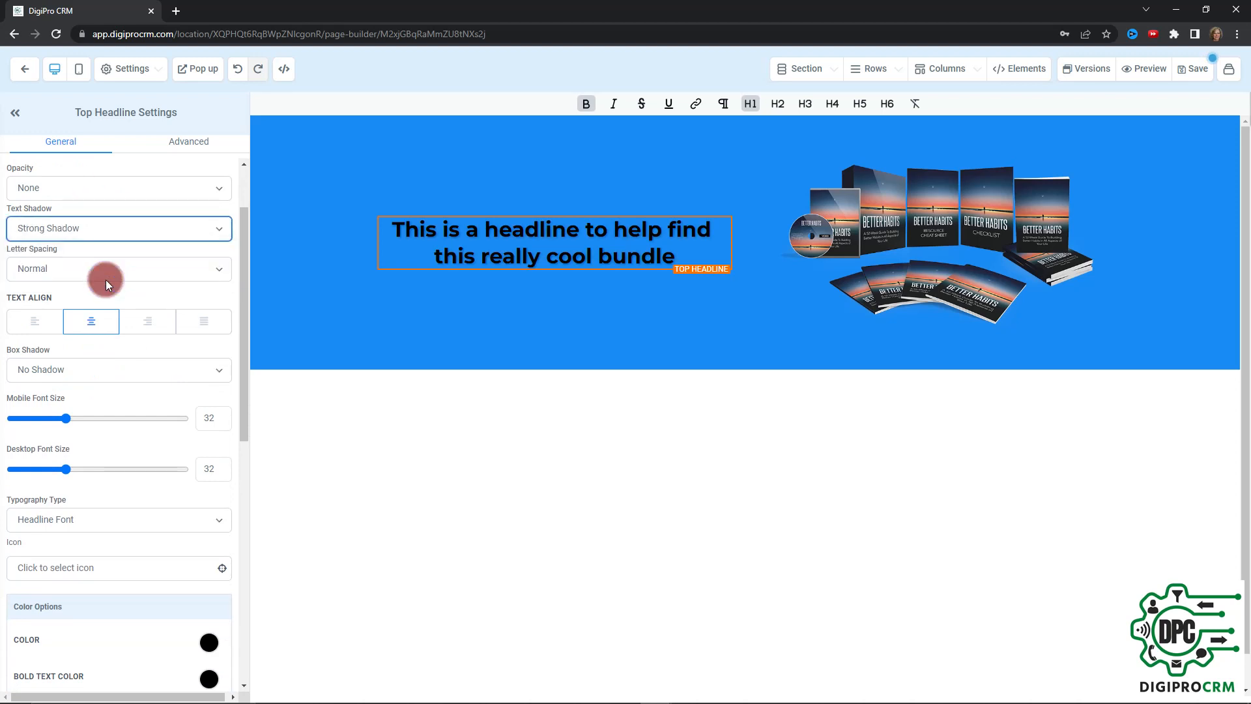
{"action": "left_click", "coordinate": [143, 252]}
{"action": "left_click", "coordinate": [146, 265]}
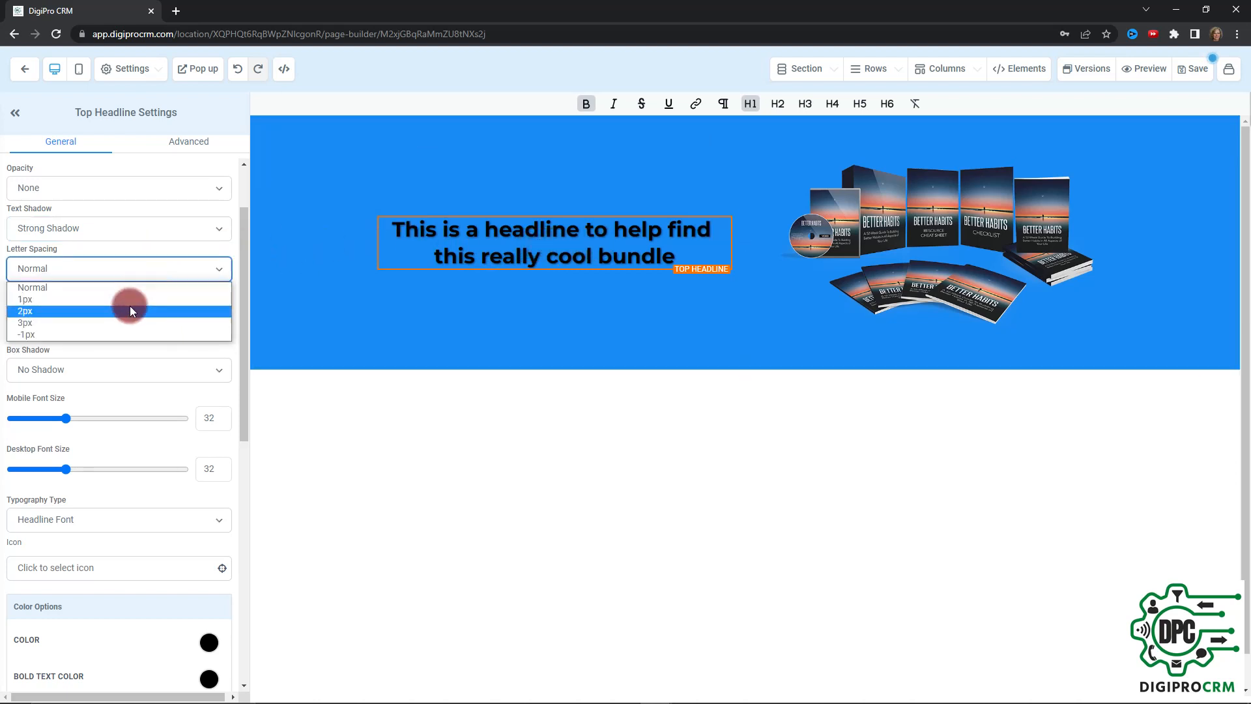
{"action": "left_click", "coordinate": [130, 309]}
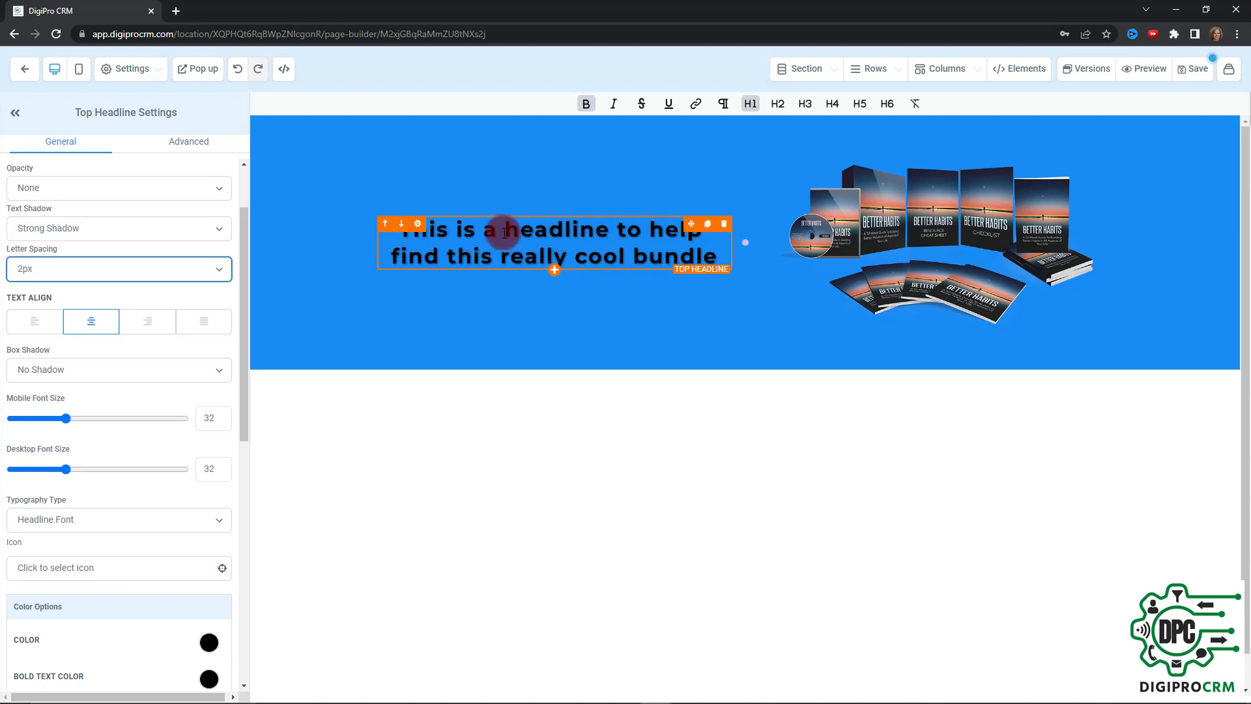
Try left, right and justified alignment on the headline text, and return it to centered
{"action": "left_click", "coordinate": [26, 326]}
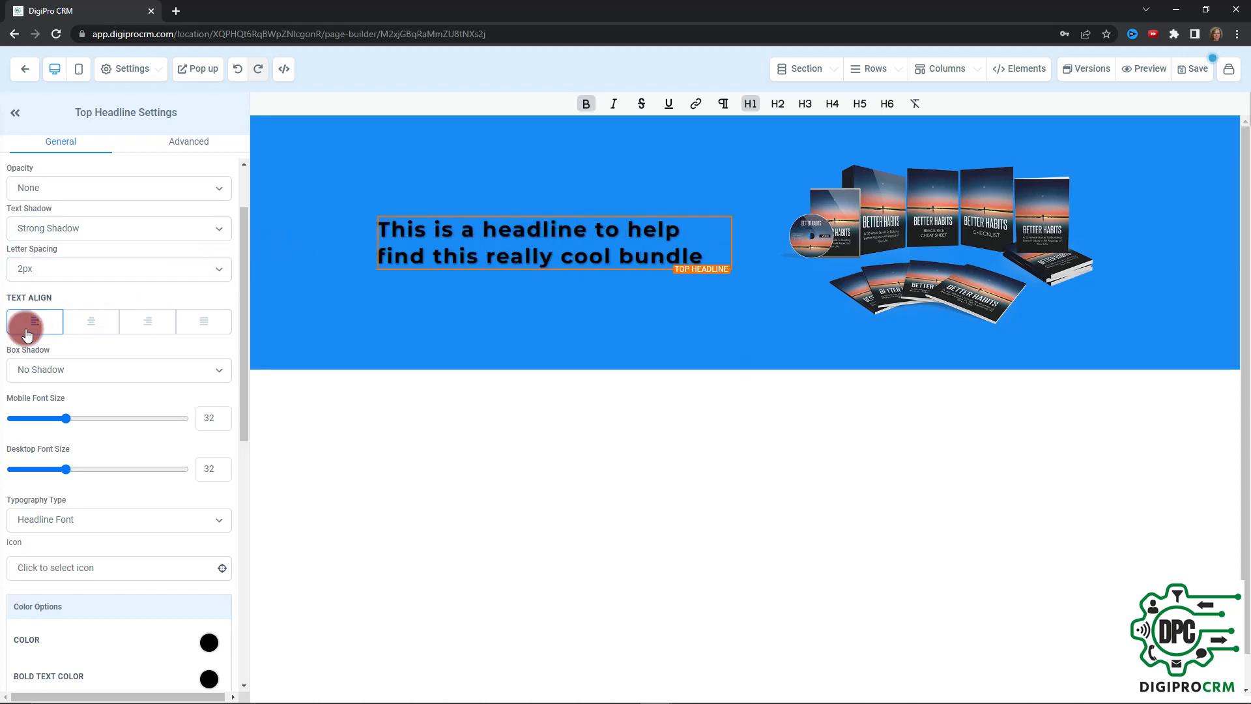
{"action": "left_click", "coordinate": [140, 333]}
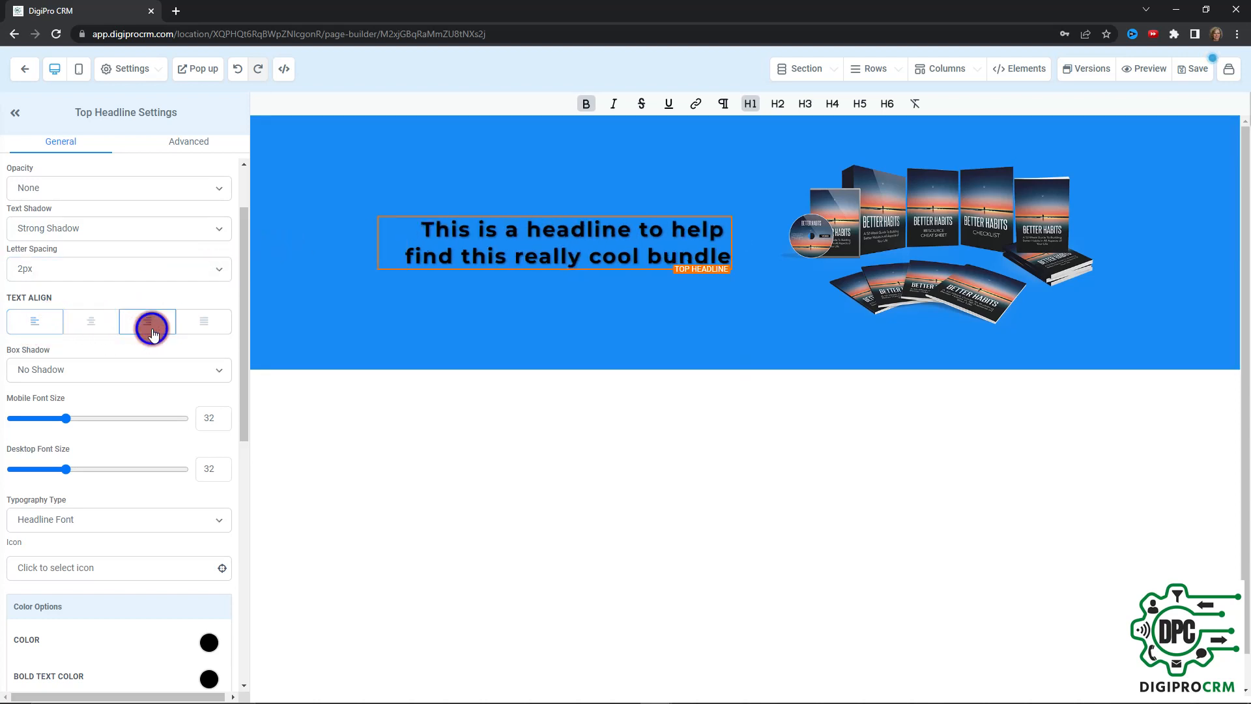
{"action": "left_click", "coordinate": [97, 327]}
{"action": "left_click", "coordinate": [202, 324]}
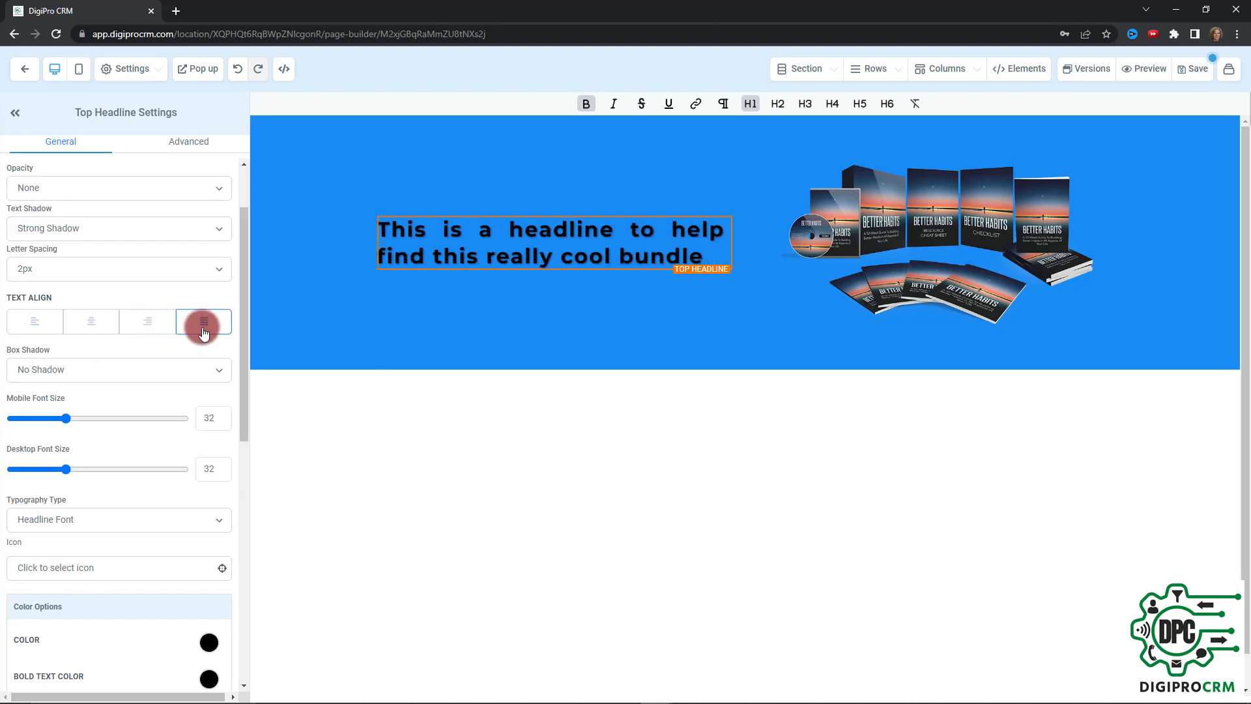
{"action": "left_click", "coordinate": [99, 327]}
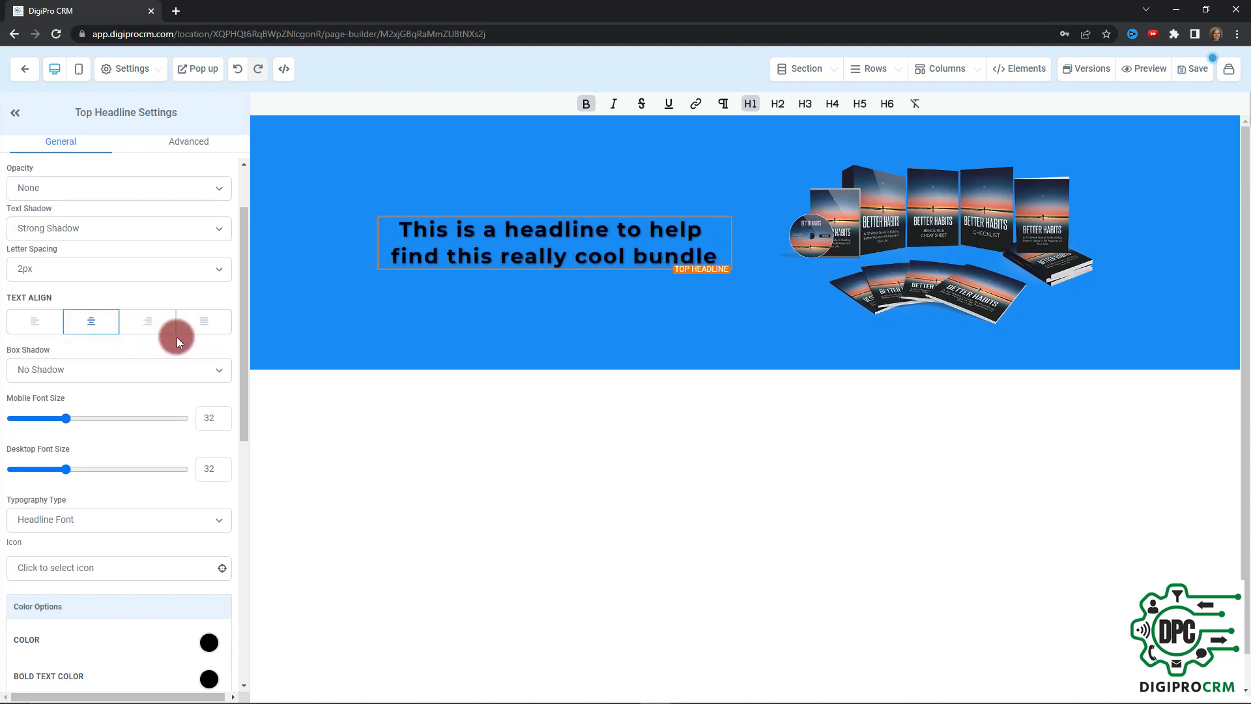
Apply a 20% Drop Shadow box shadow to the headline element
{"action": "scroll", "coordinate": [181, 338], "scroll_direction": "down", "scroll_amount": 1}
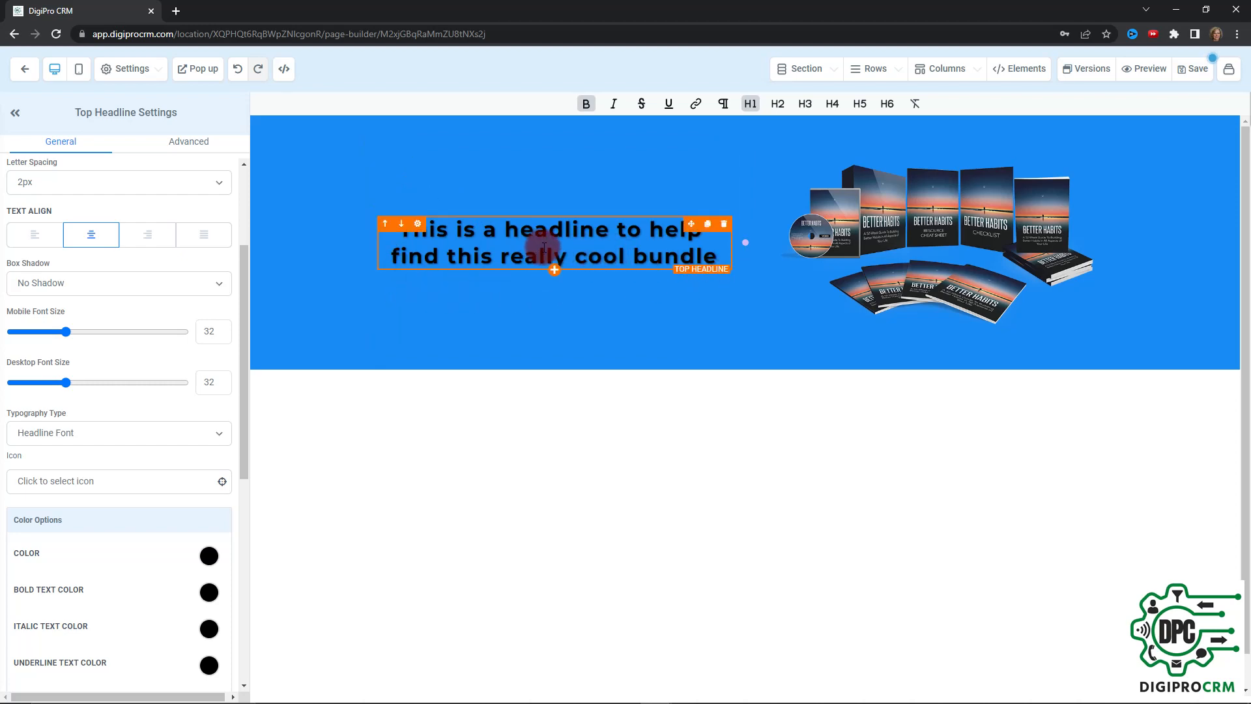
{"action": "left_click", "coordinate": [175, 285]}
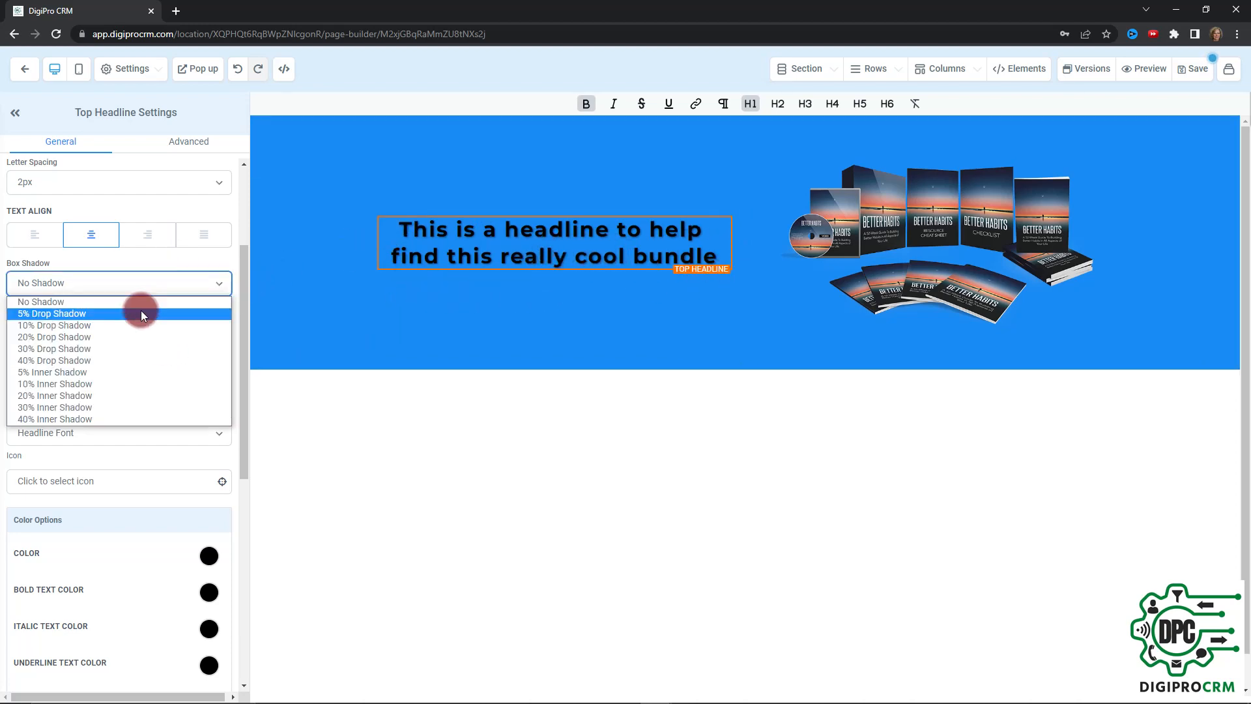
{"action": "left_click", "coordinate": [123, 338]}
{"action": "left_click", "coordinate": [389, 342]}
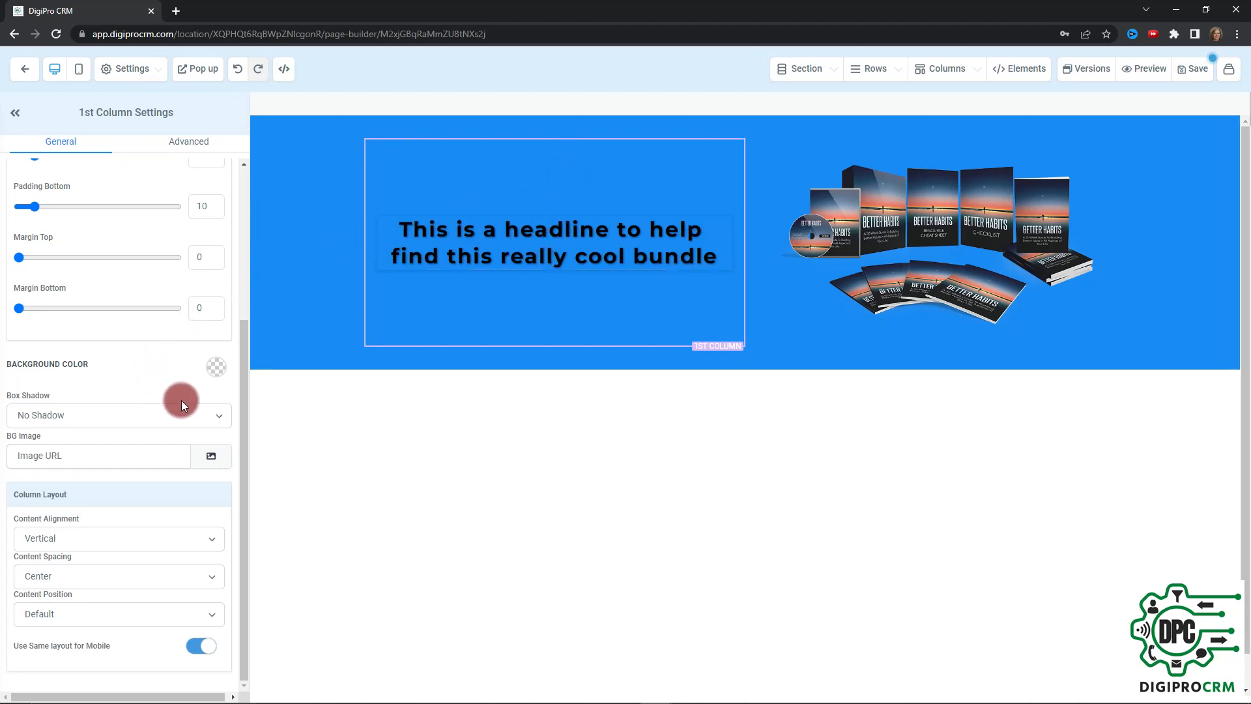
{"action": "left_click", "coordinate": [217, 416]}
{"action": "left_click", "coordinate": [216, 417]}
{"action": "left_click", "coordinate": [216, 417]}
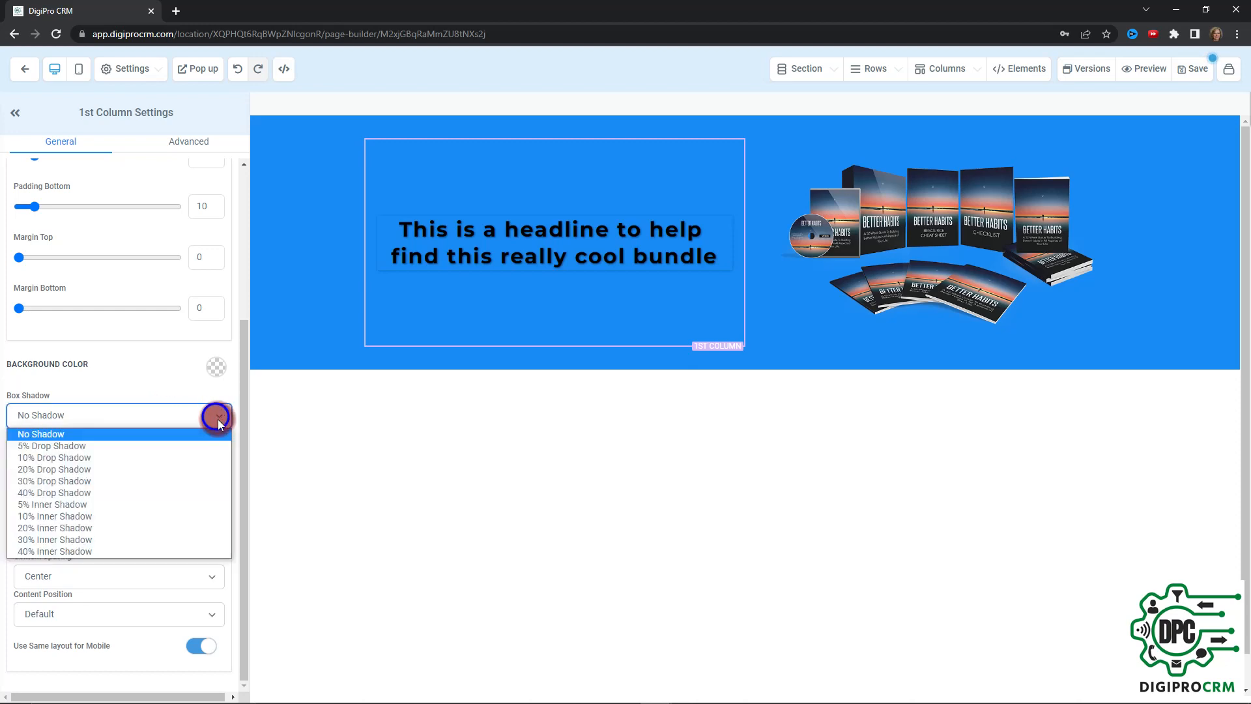
{"action": "left_click", "coordinate": [163, 445]}
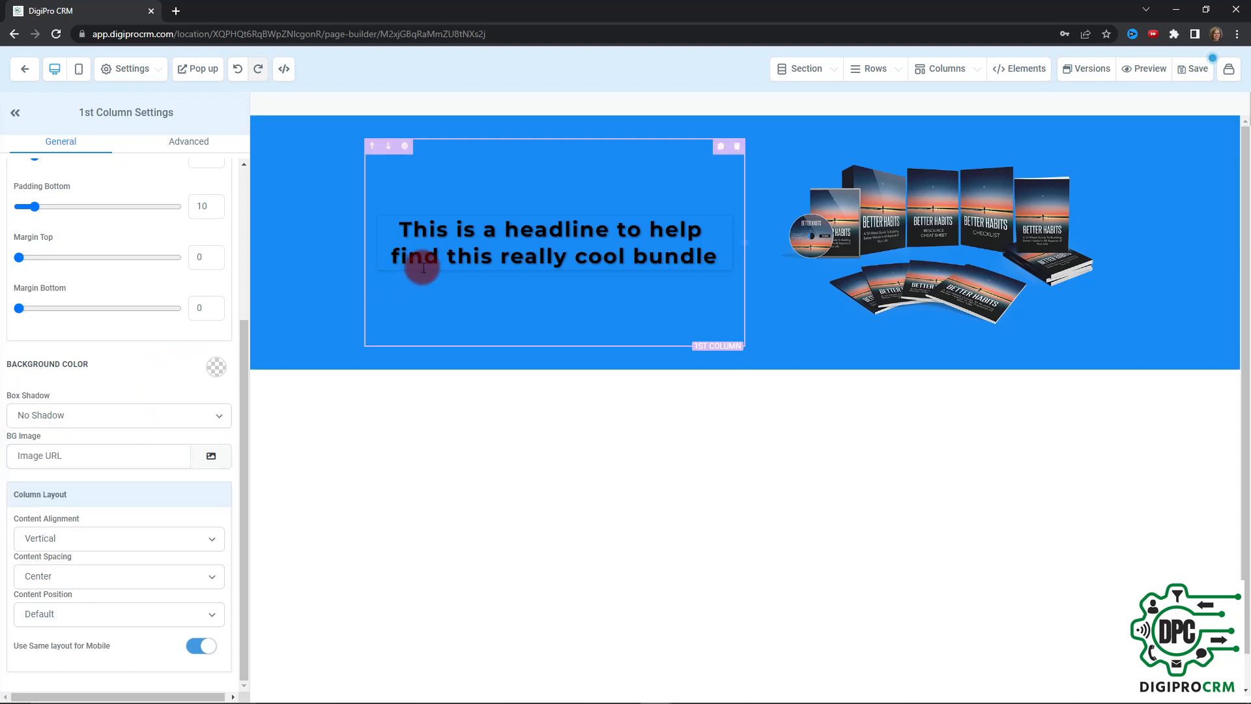
Reselect the headline element and set its box shadow back to No Shadow
{"action": "left_click", "coordinate": [449, 259]}
{"action": "scroll", "coordinate": [143, 318], "scroll_direction": "up", "scroll_amount": 7}
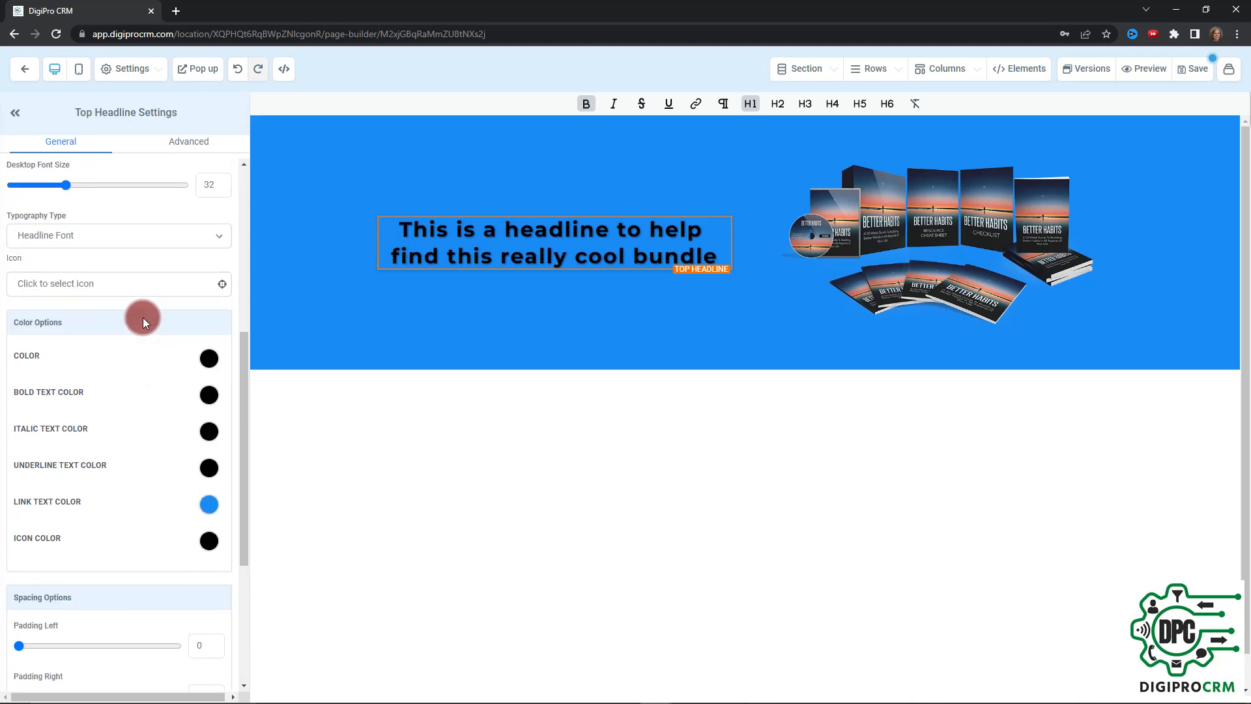
{"action": "scroll", "coordinate": [152, 330], "scroll_direction": "up", "scroll_amount": 3}
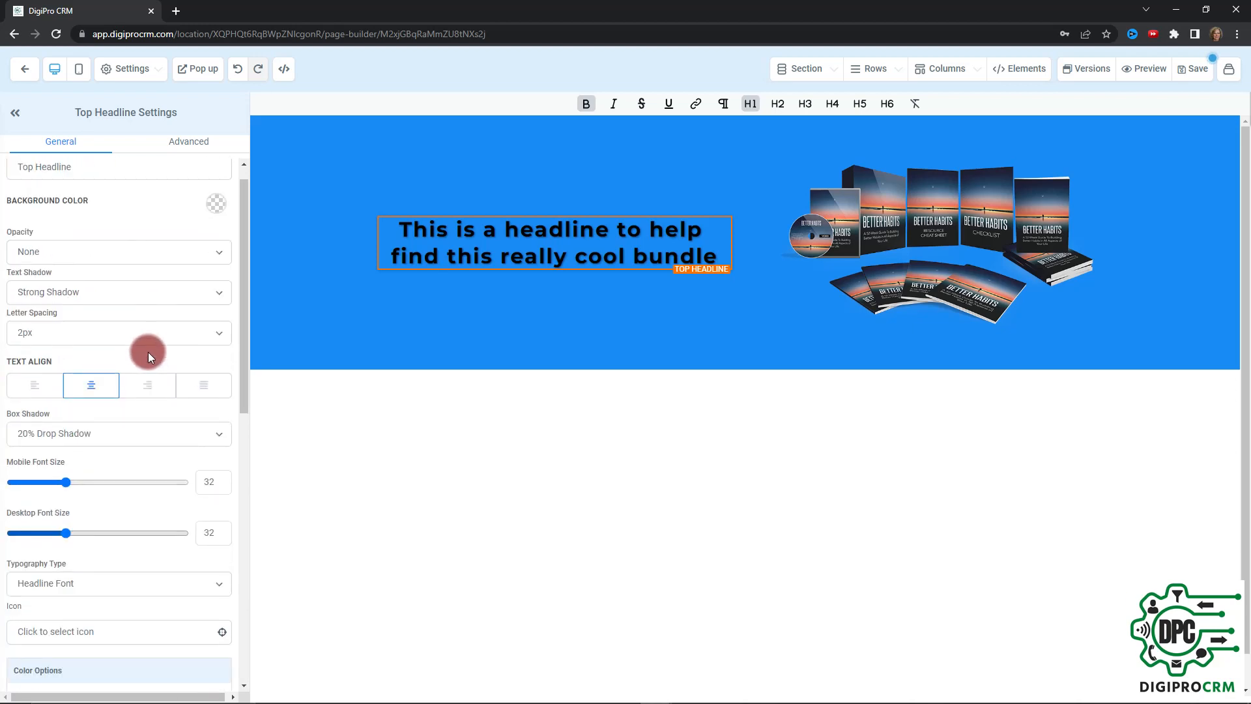
{"action": "left_click", "coordinate": [221, 425]}
{"action": "left_click", "coordinate": [120, 446]}
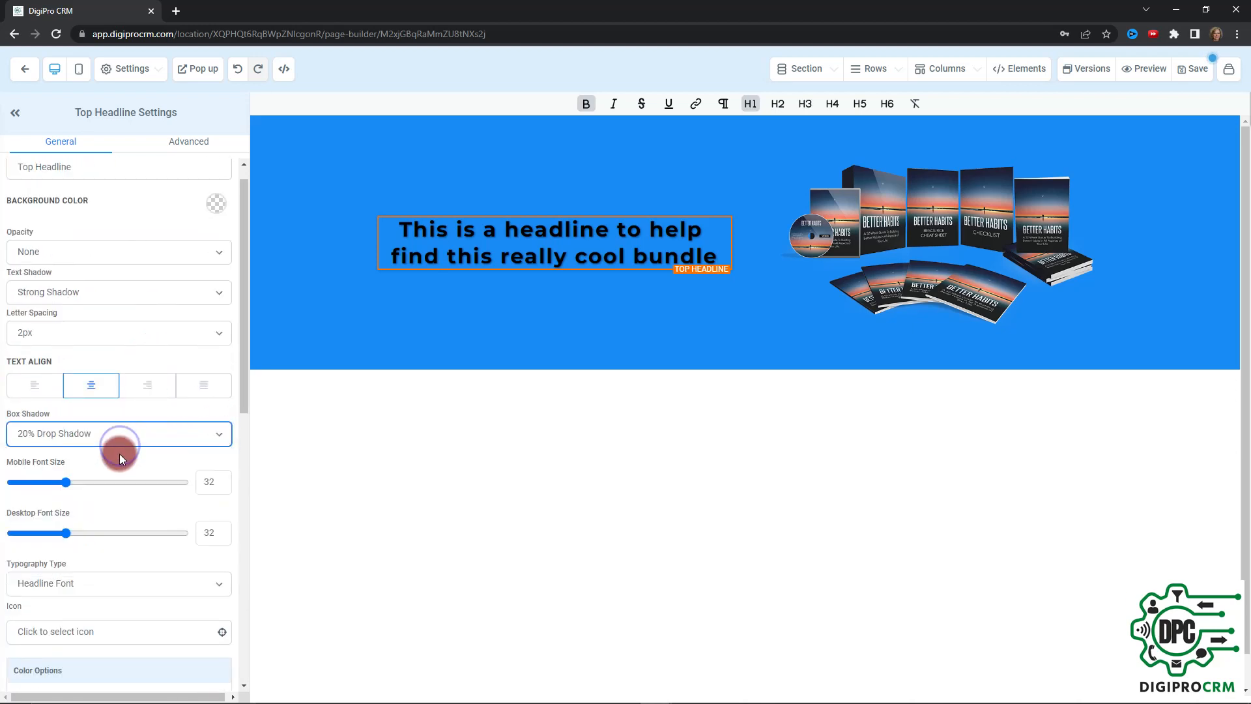
{"action": "left_click", "coordinate": [135, 443]}
{"action": "left_click", "coordinate": [137, 449]}
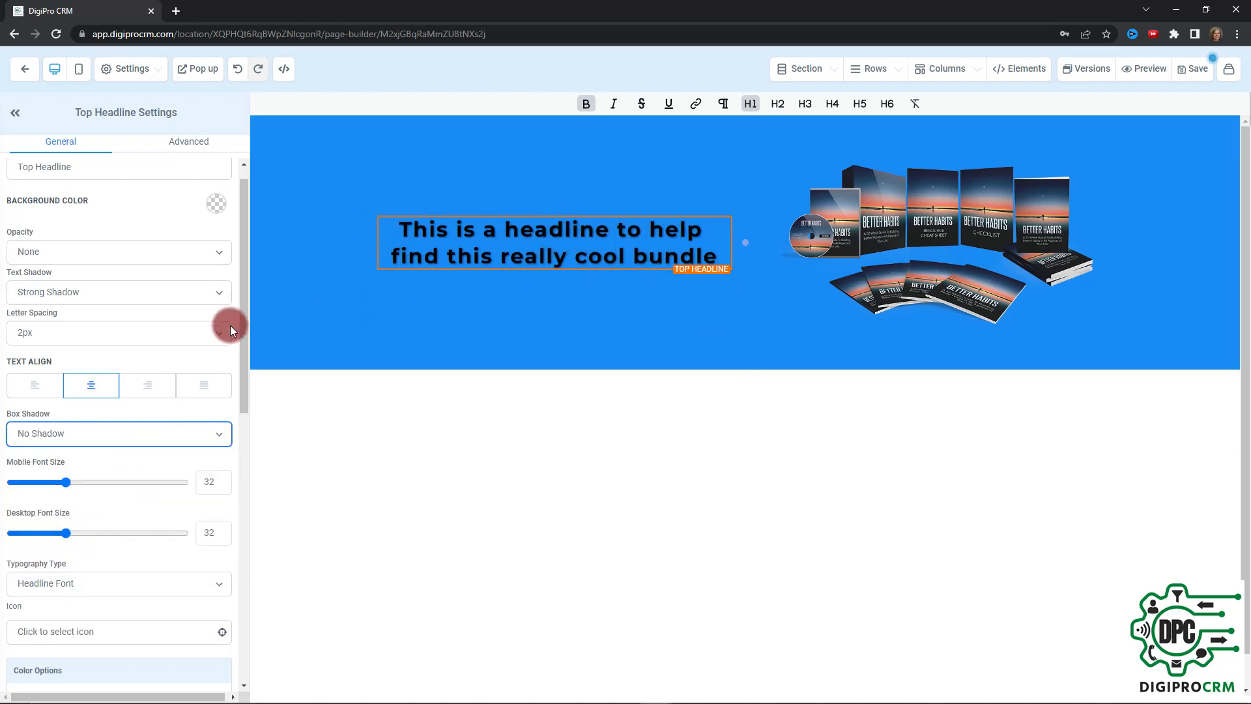
Set the headline's desktop font size to 36 and its mobile font size to 18
{"action": "scroll", "coordinate": [175, 396], "scroll_direction": "down", "scroll_amount": 1}
{"action": "scroll", "coordinate": [140, 424], "scroll_direction": "down", "scroll_amount": 1}
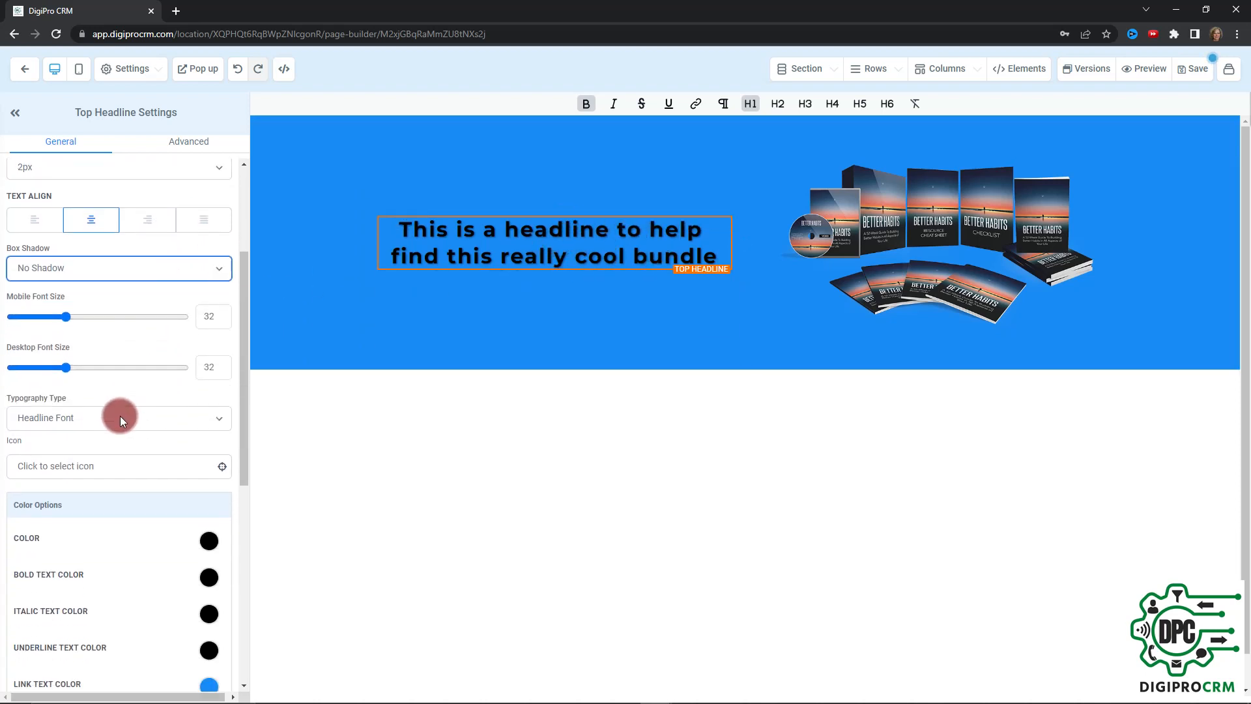
{"action": "mouse_move", "coordinate": [65, 362]}
{"action": "left_mouse_down"}
{"action": "mouse_move", "coordinate": [155, 368]}
{"action": "mouse_move", "coordinate": [15, 360]}
{"action": "mouse_move", "coordinate": [77, 367]}
{"action": "left_mouse_up"}
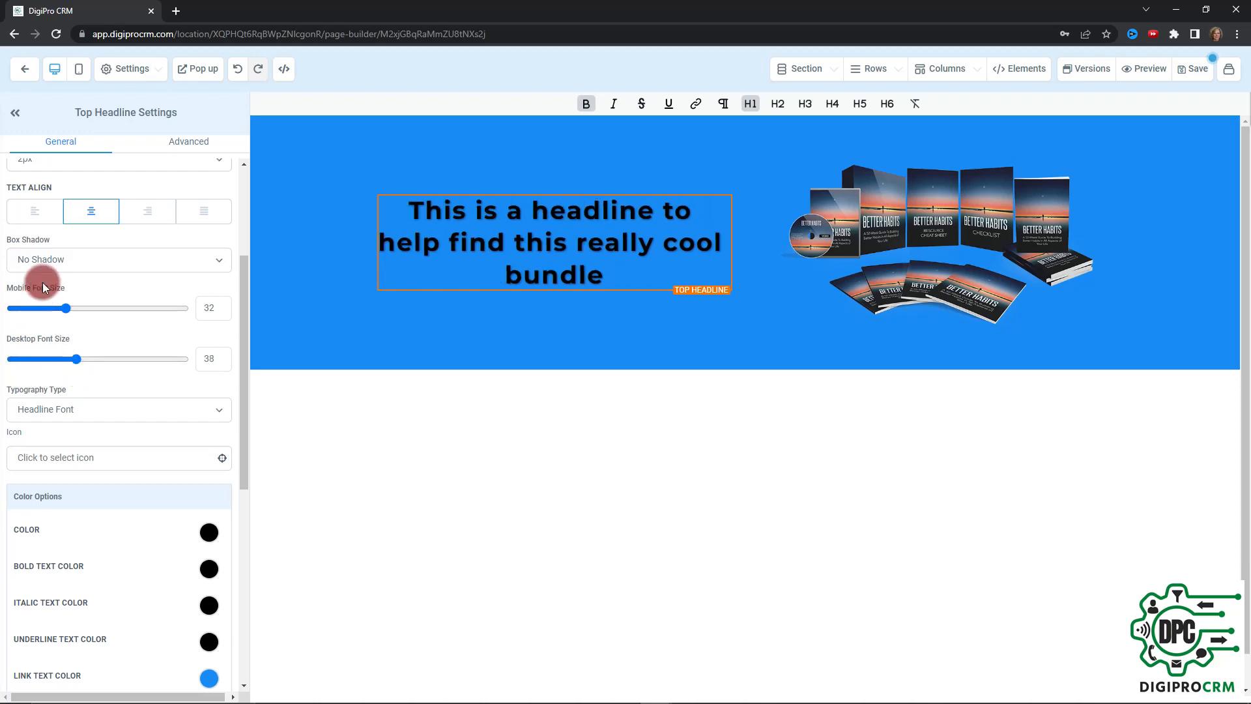
{"action": "left_click", "coordinate": [206, 361]}
{"action": "left_click", "coordinate": [74, 310]}
{"action": "left_click", "coordinate": [66, 309]}
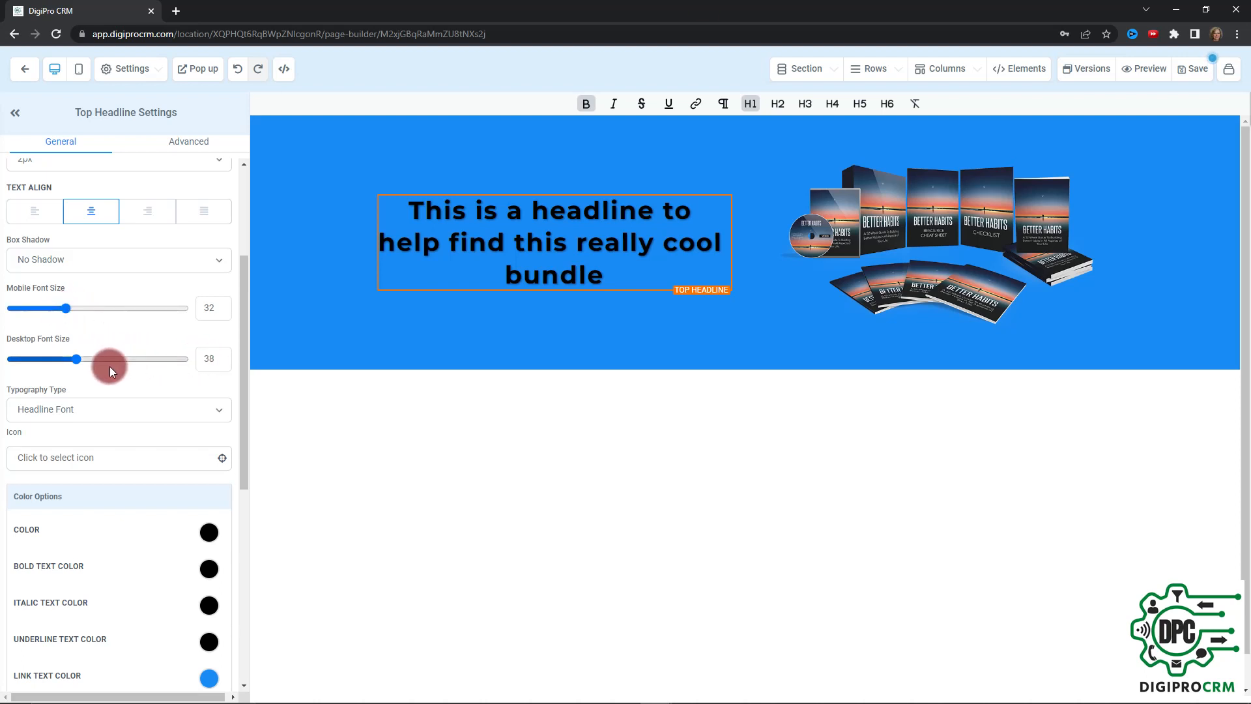
{"action": "left_click", "coordinate": [77, 358]}
{"action": "left_click_drag", "start_coordinate": [76, 358], "coordinate": [72, 359]}
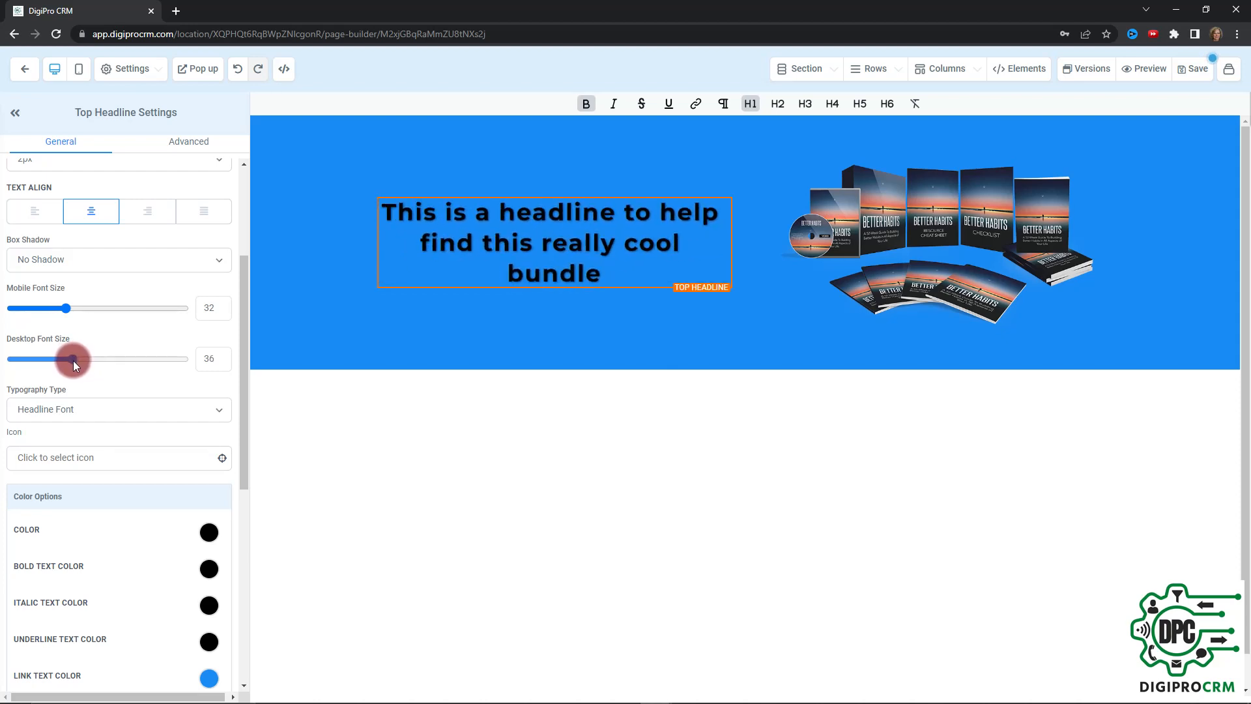
{"action": "left_click", "coordinate": [559, 232]}
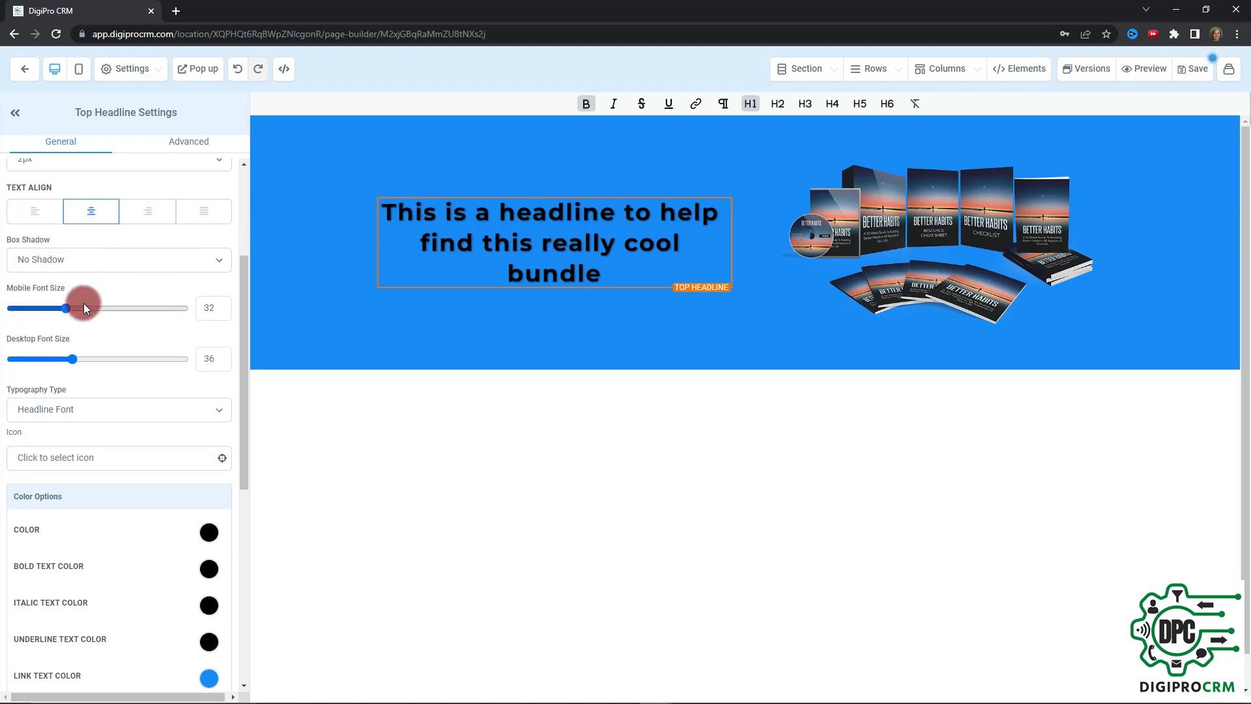
{"action": "left_click_drag", "start_coordinate": [68, 308], "coordinate": [42, 312]}
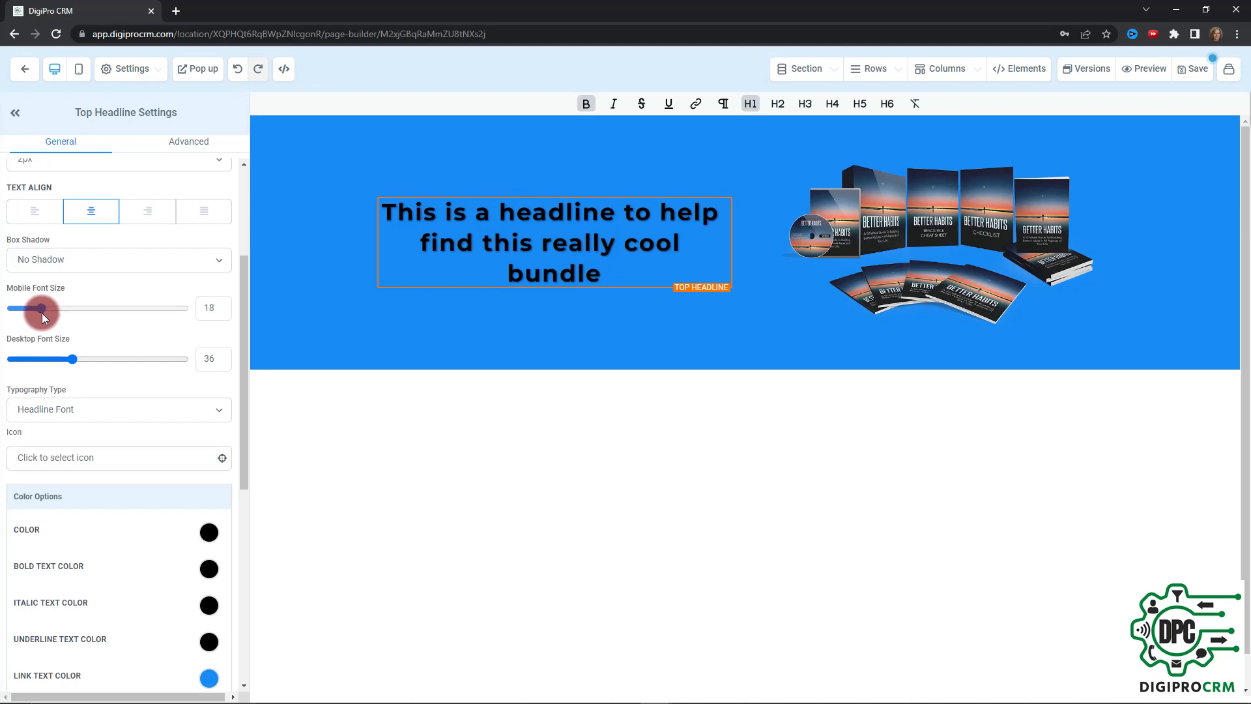
{"action": "scroll", "coordinate": [130, 350], "scroll_direction": "down", "scroll_amount": 1}
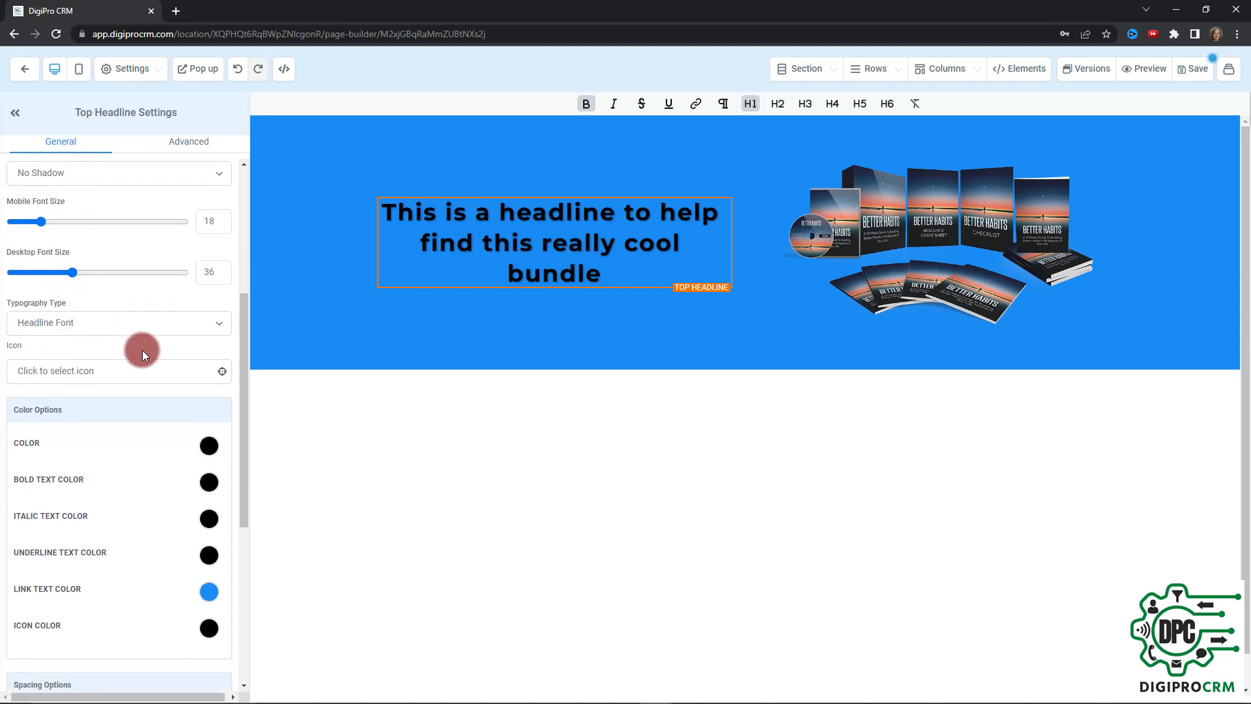
{"action": "scroll", "coordinate": [137, 345], "scroll_direction": "down", "scroll_amount": 1}
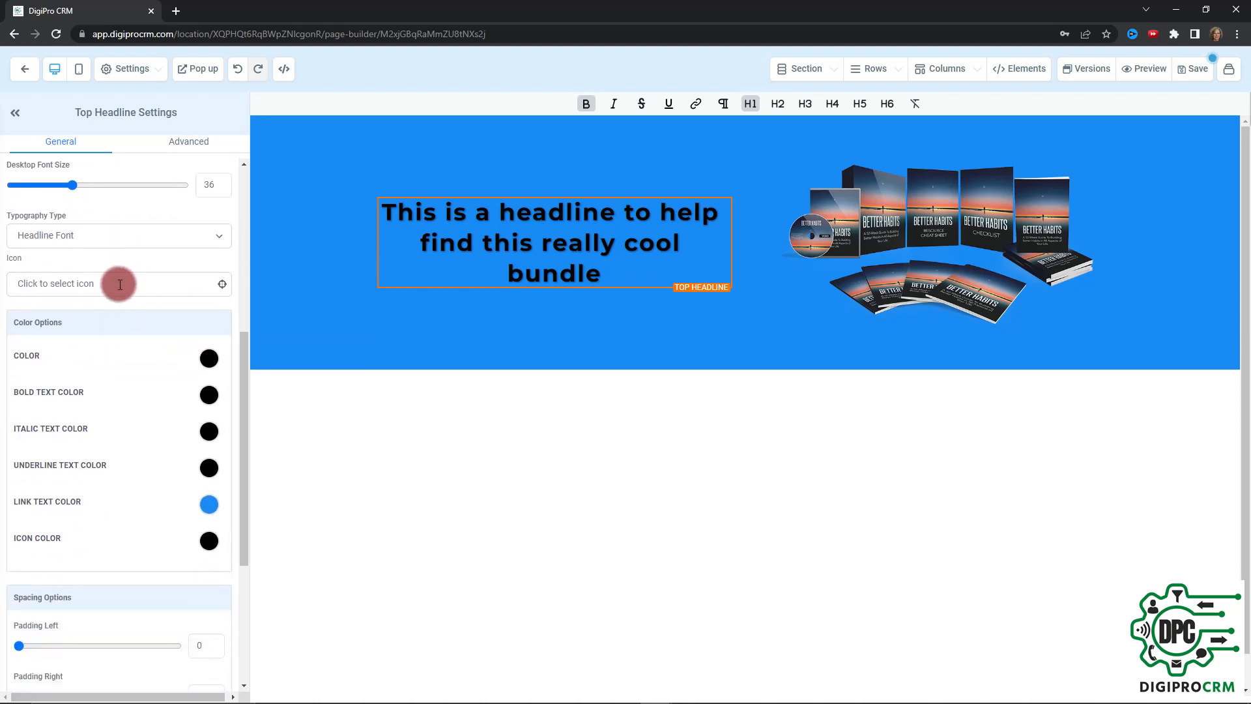
{"action": "scroll", "coordinate": [124, 371], "scroll_direction": "down", "scroll_amount": 2}
{"action": "scroll", "coordinate": [137, 335], "scroll_direction": "up", "scroll_amount": 1}
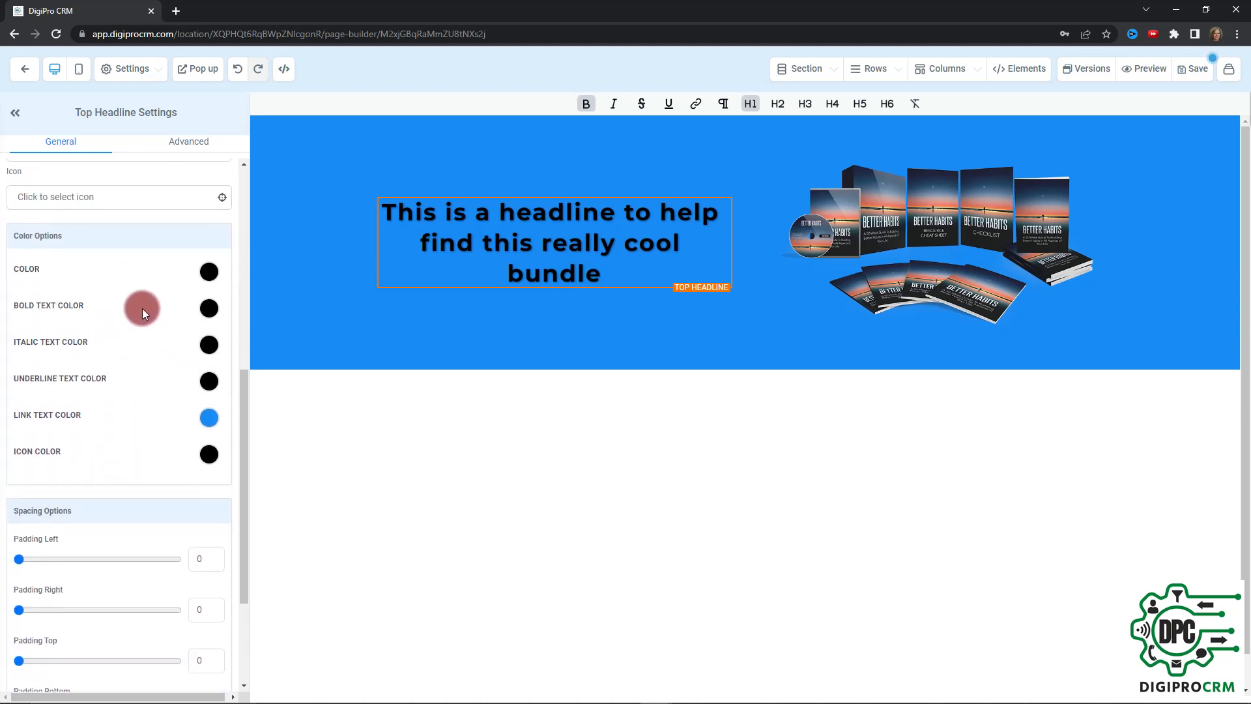
Set the headline's general text color to white and select the headline text to check it
{"action": "left_click", "coordinate": [208, 276]}
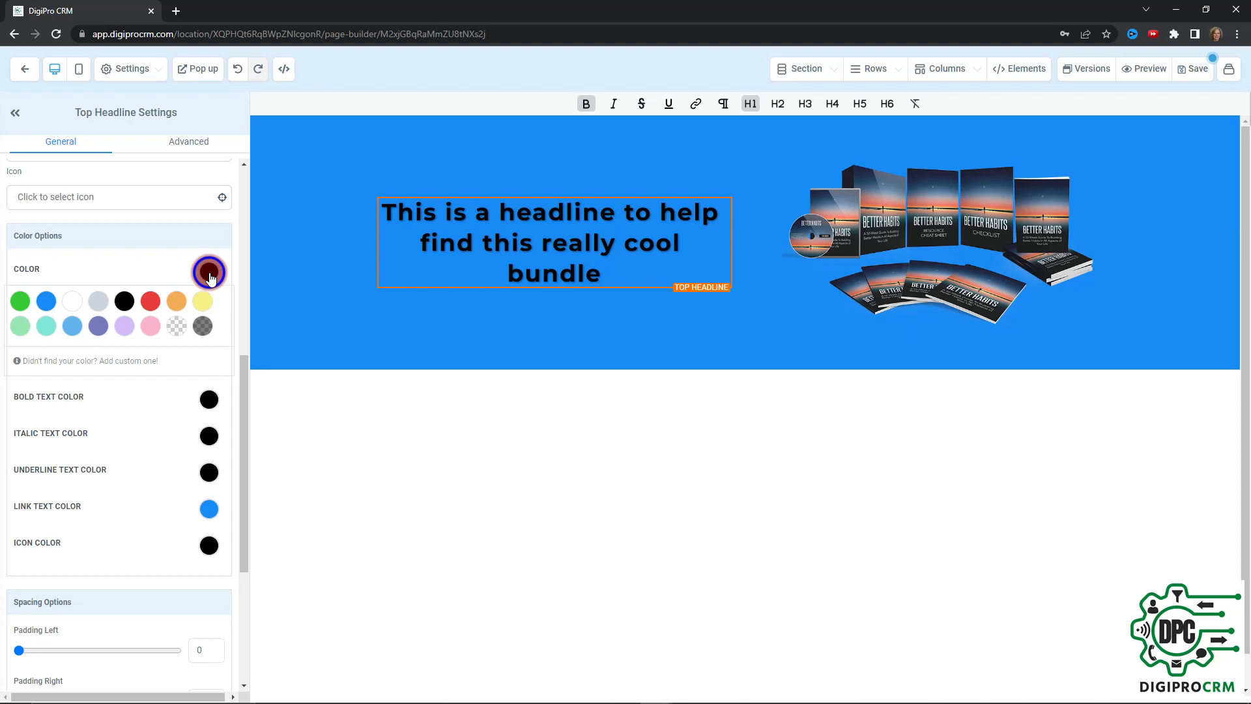
{"action": "left_click", "coordinate": [75, 304]}
{"action": "left_click_drag", "start_coordinate": [603, 277], "coordinate": [350, 210]}
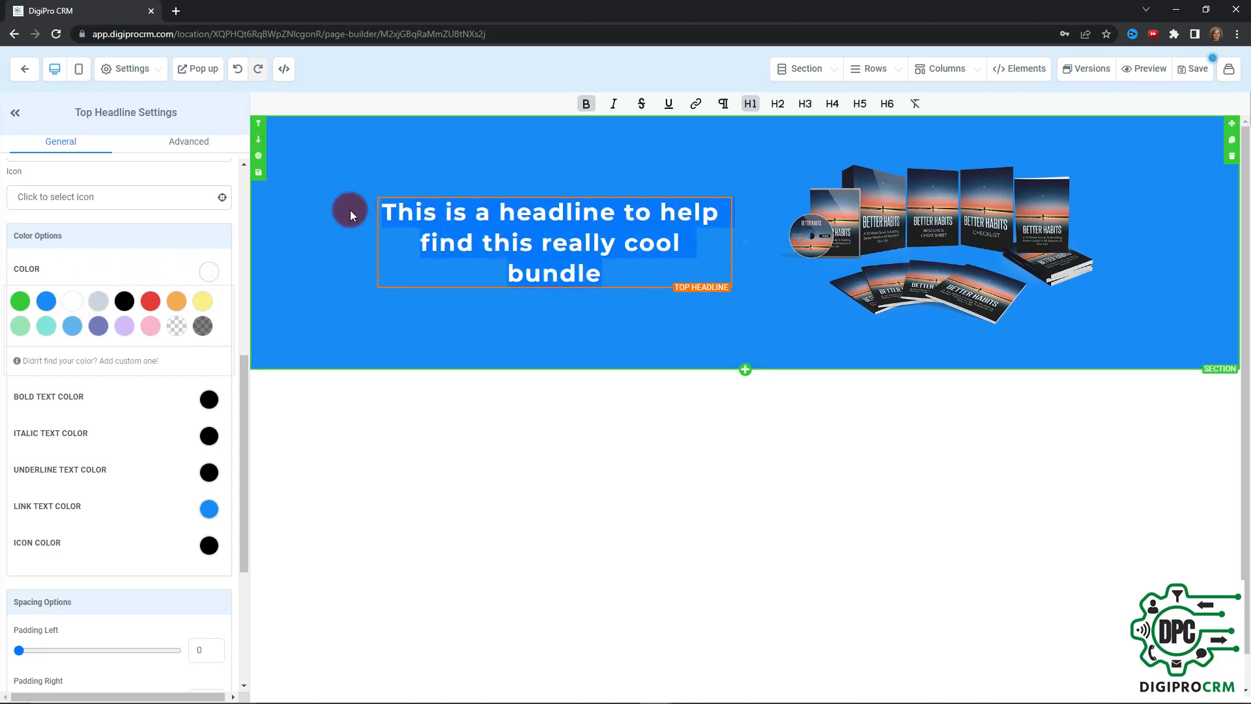
{"action": "left_click", "coordinate": [494, 242]}
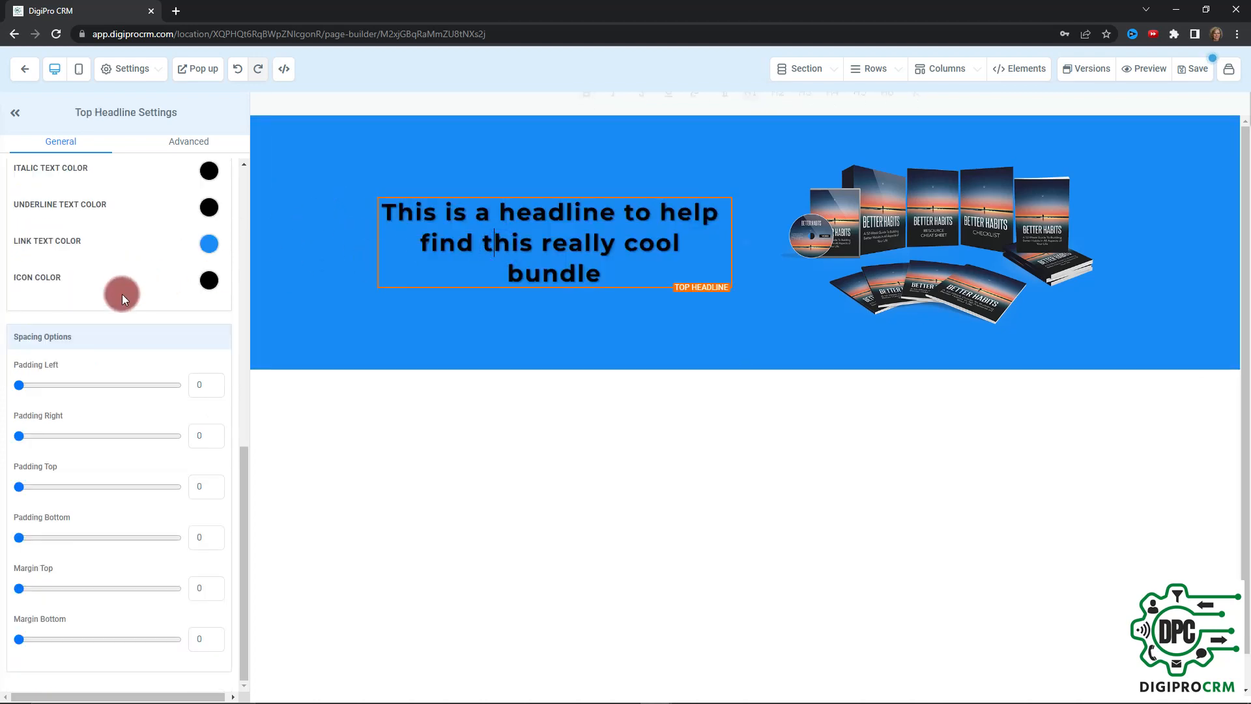
Set the headline's bold text color to white
{"action": "scroll", "coordinate": [117, 273], "scroll_direction": "up", "scroll_amount": 3}
{"action": "left_click", "coordinate": [211, 275]}
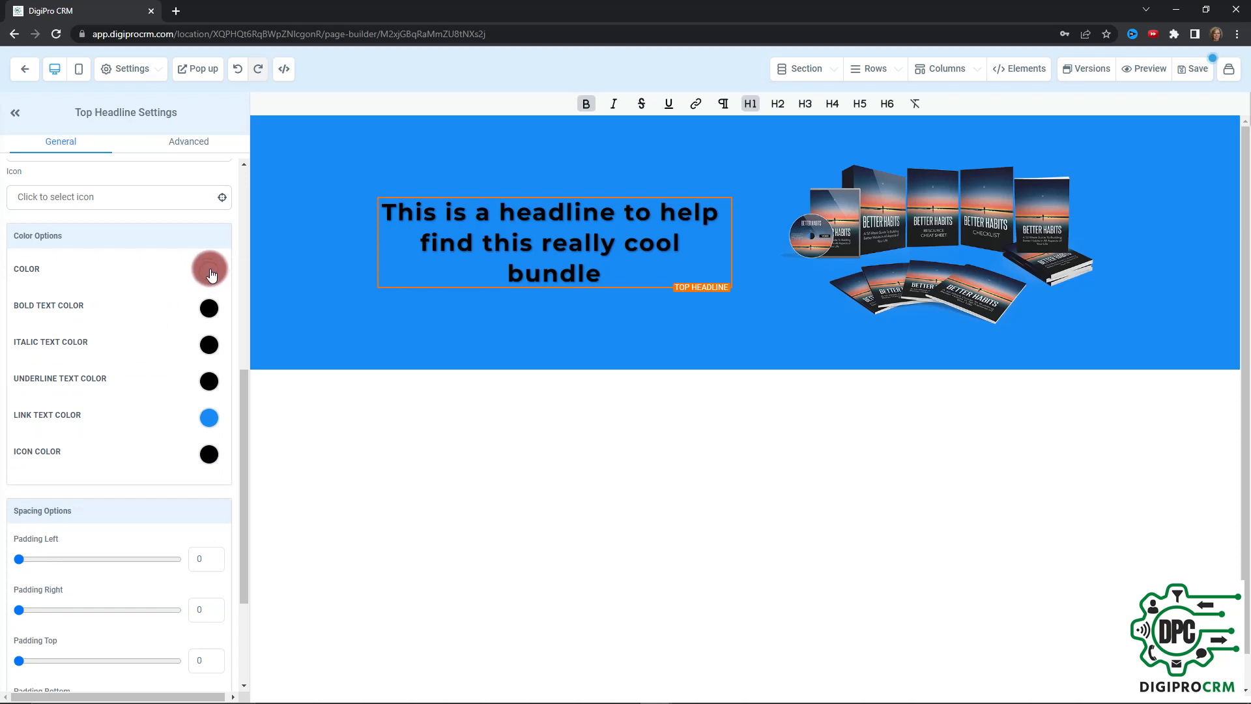
{"action": "left_click", "coordinate": [751, 108]}
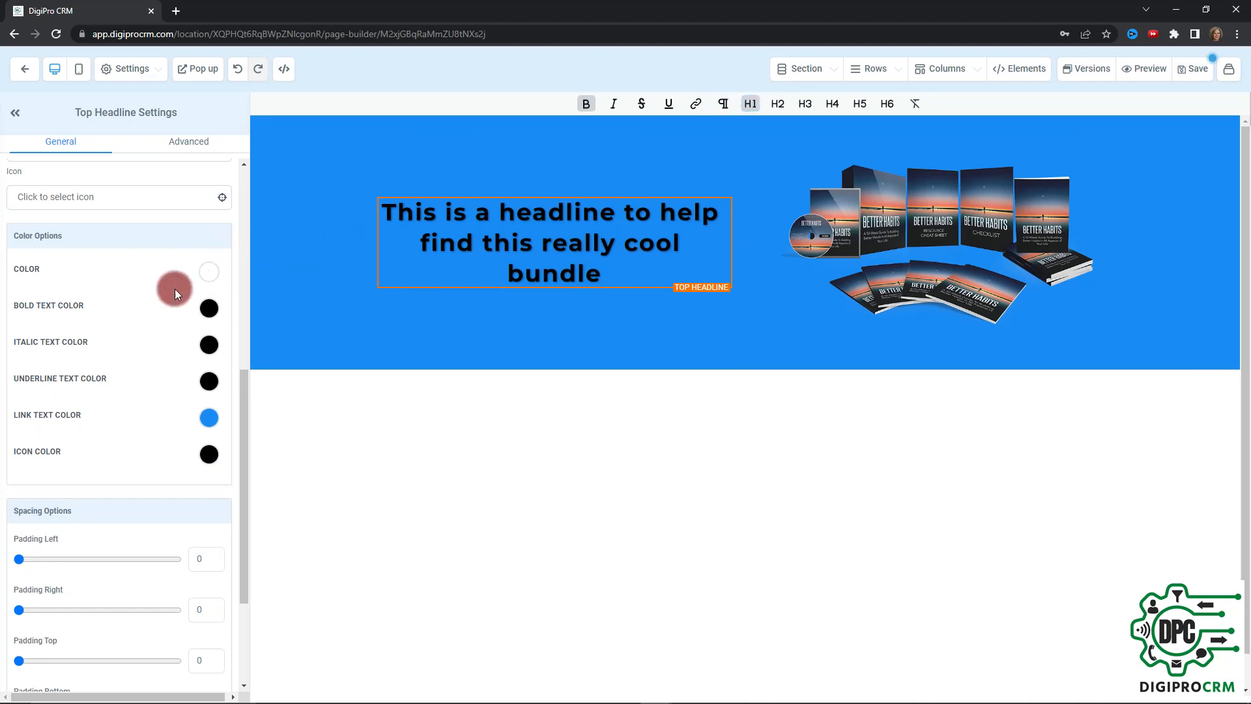
{"action": "left_click", "coordinate": [109, 311]}
{"action": "left_click", "coordinate": [72, 336]}
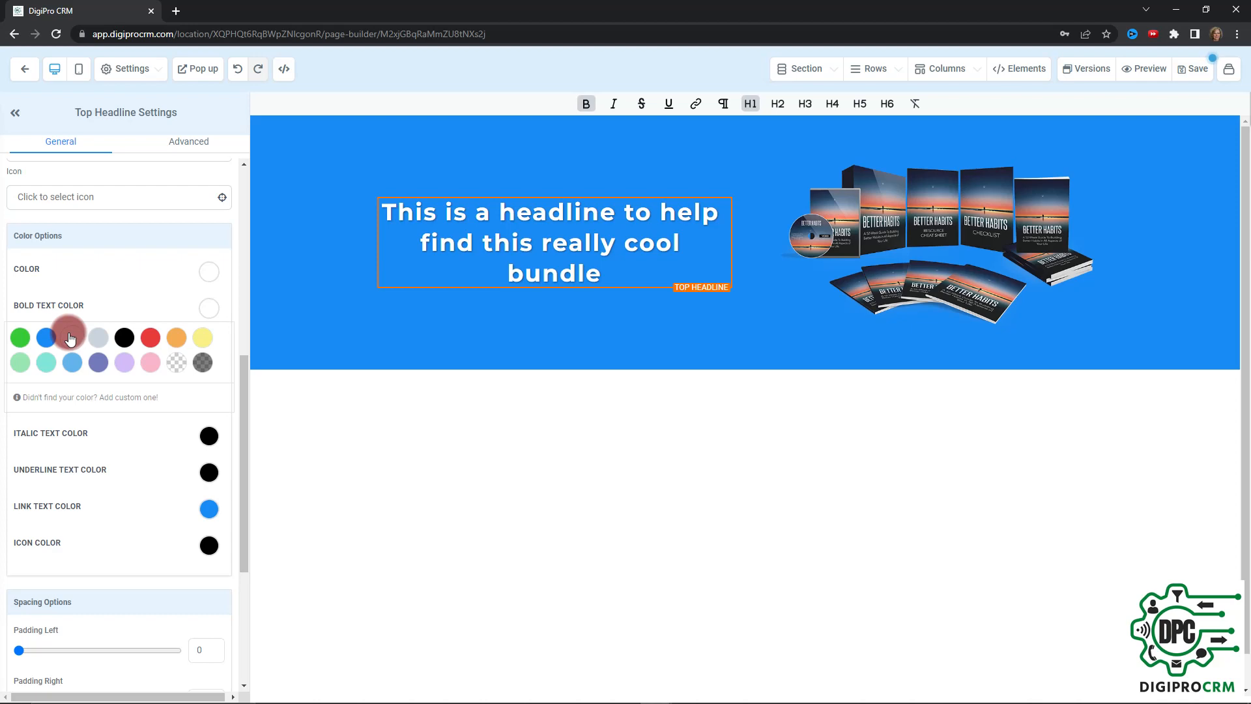
Remove the bold formatting from the entire headline text
{"action": "left_click_drag", "start_coordinate": [607, 274], "coordinate": [385, 210]}
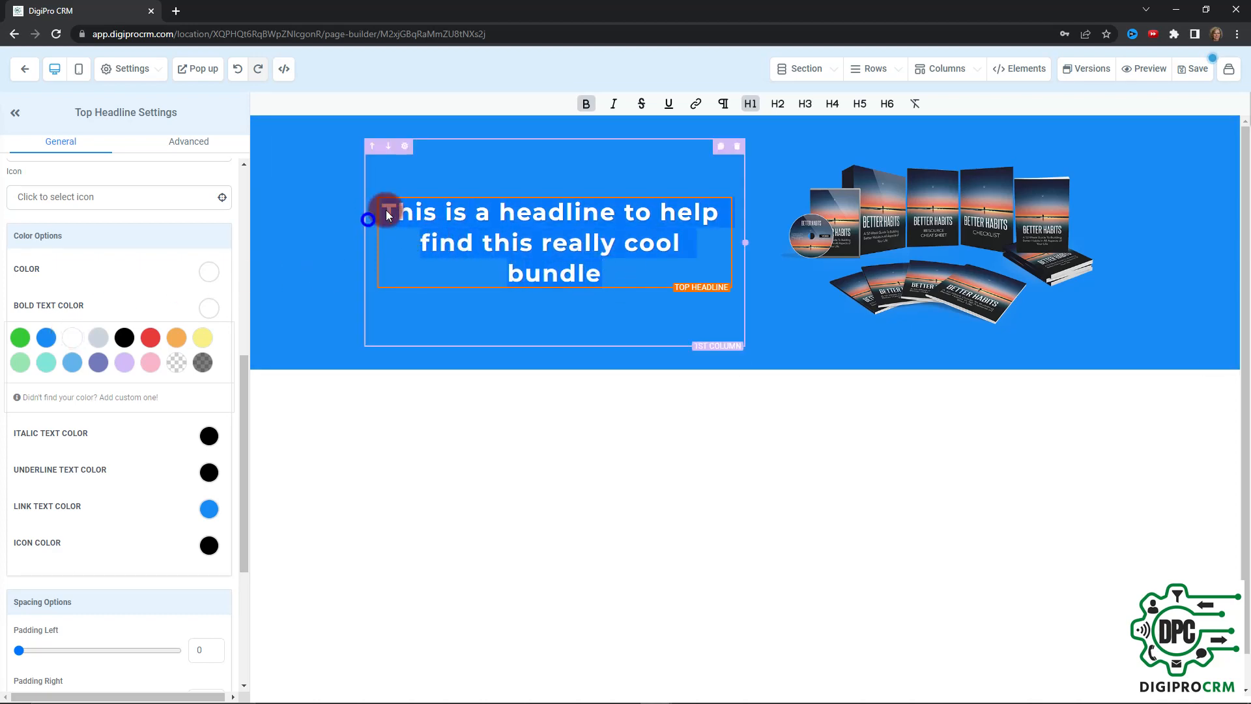
{"action": "left_click", "coordinate": [585, 219]}
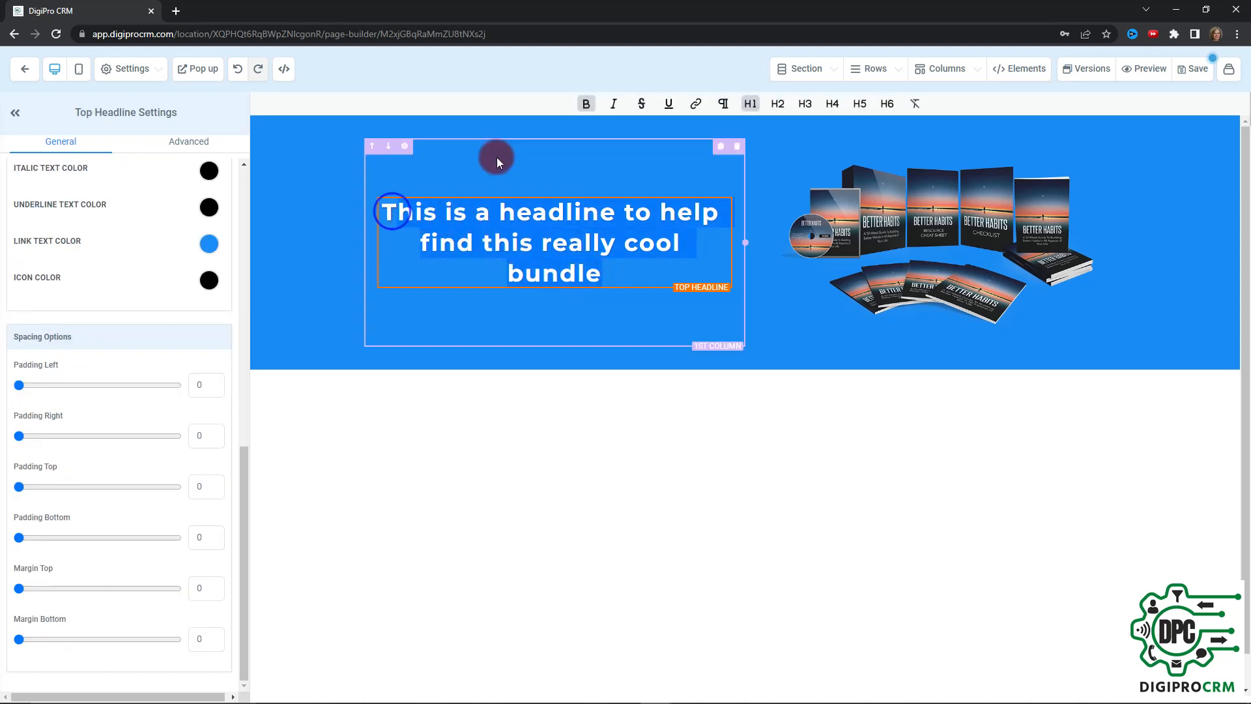
{"action": "left_click", "coordinate": [585, 104]}
{"action": "left_click", "coordinate": [519, 238]}
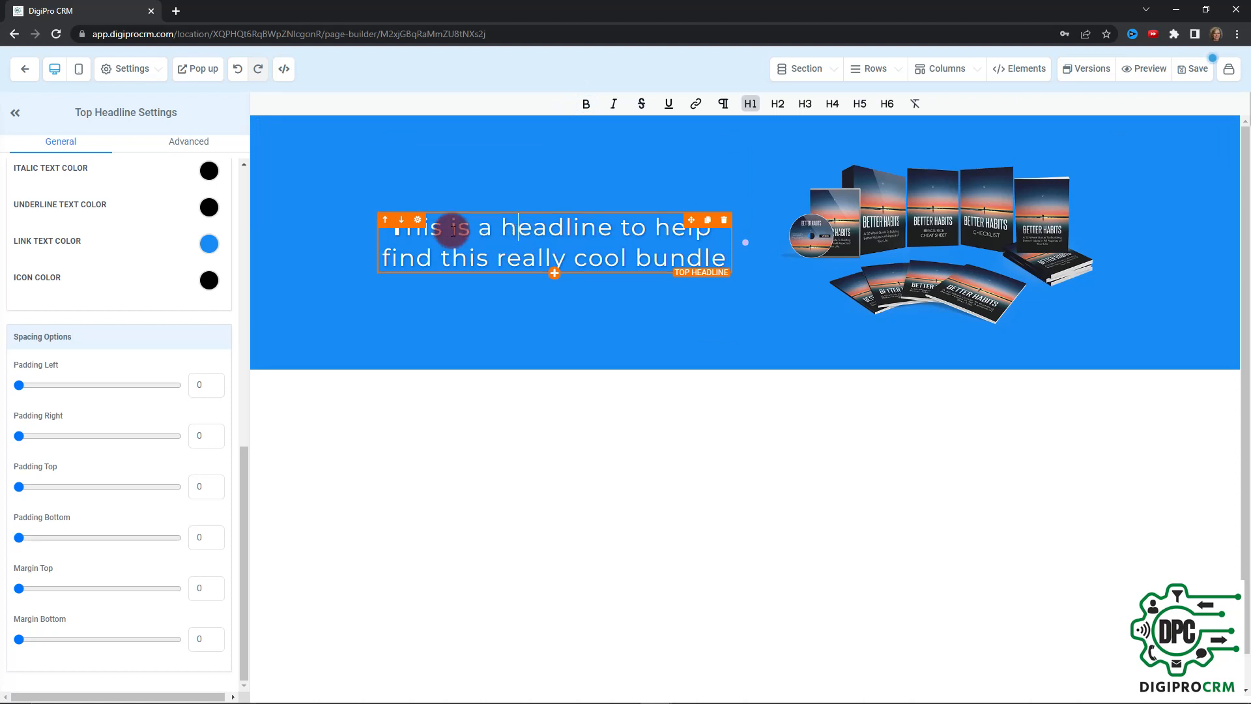
Bold the word "headline" in the headline text, trying bold on the initial "T" and removing it again
{"action": "left_click_drag", "start_coordinate": [405, 235], "coordinate": [388, 236]}
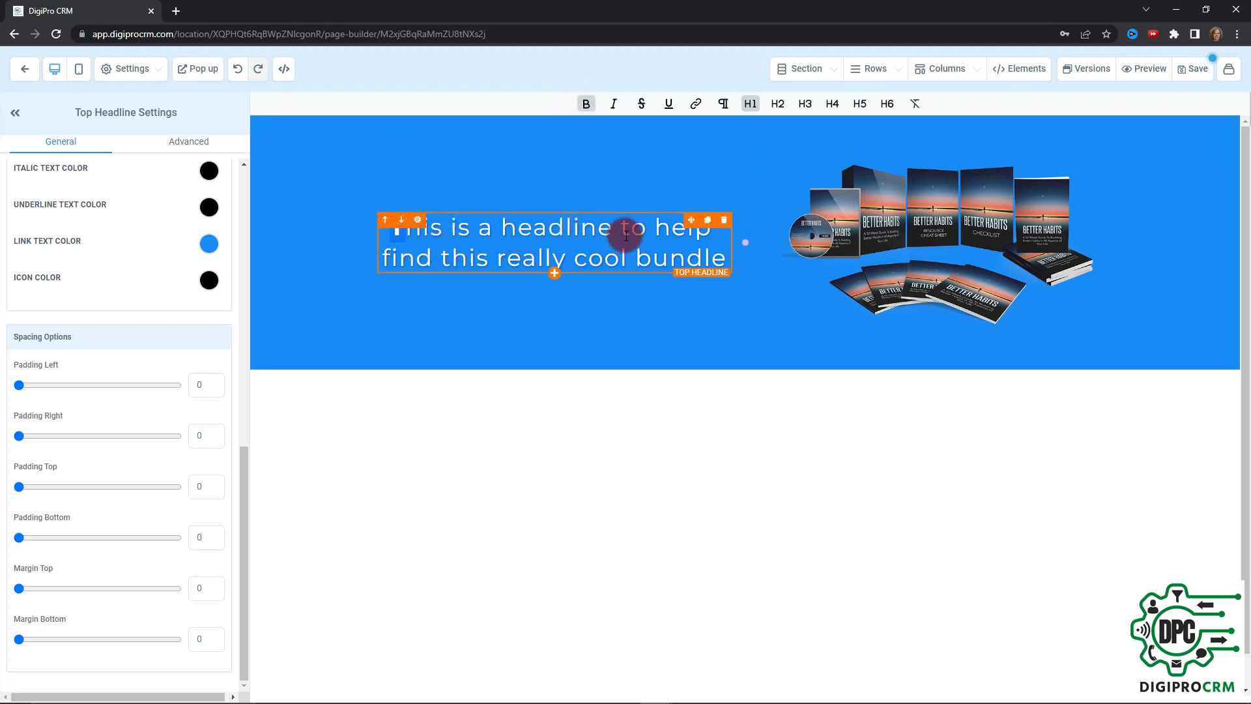
{"action": "left_click_drag", "start_coordinate": [613, 228], "coordinate": [503, 228]}
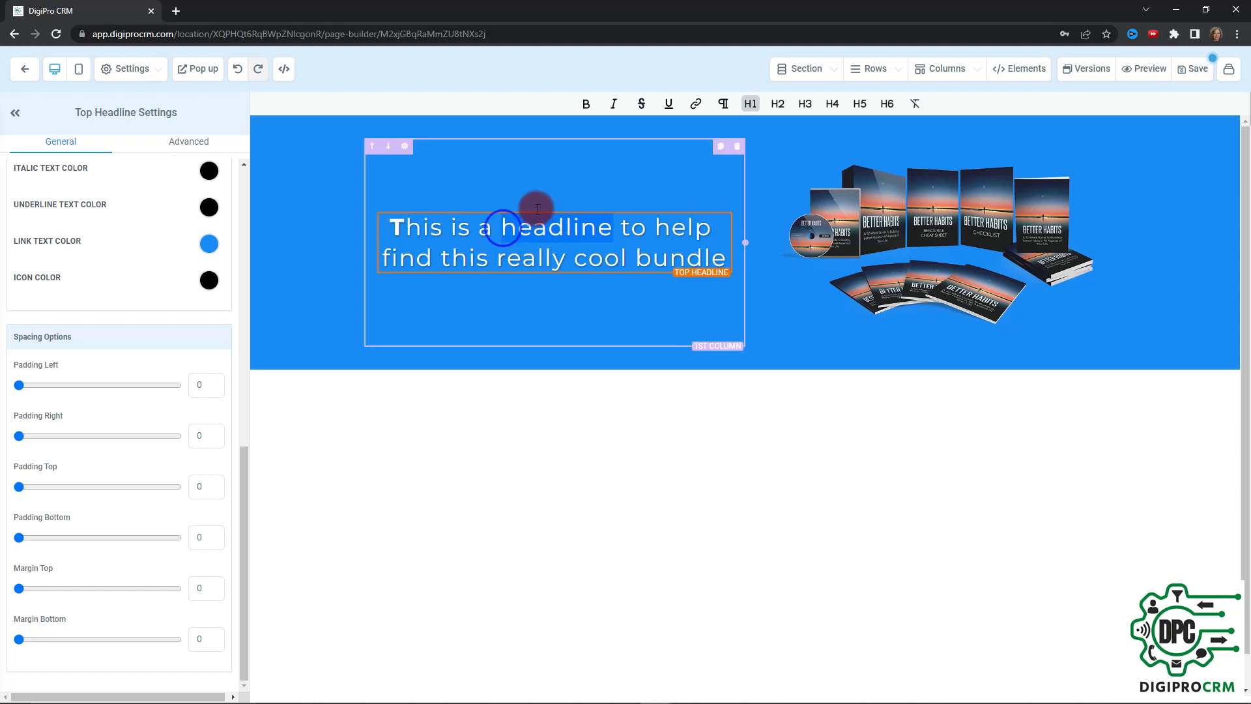
{"action": "left_click", "coordinate": [585, 104]}
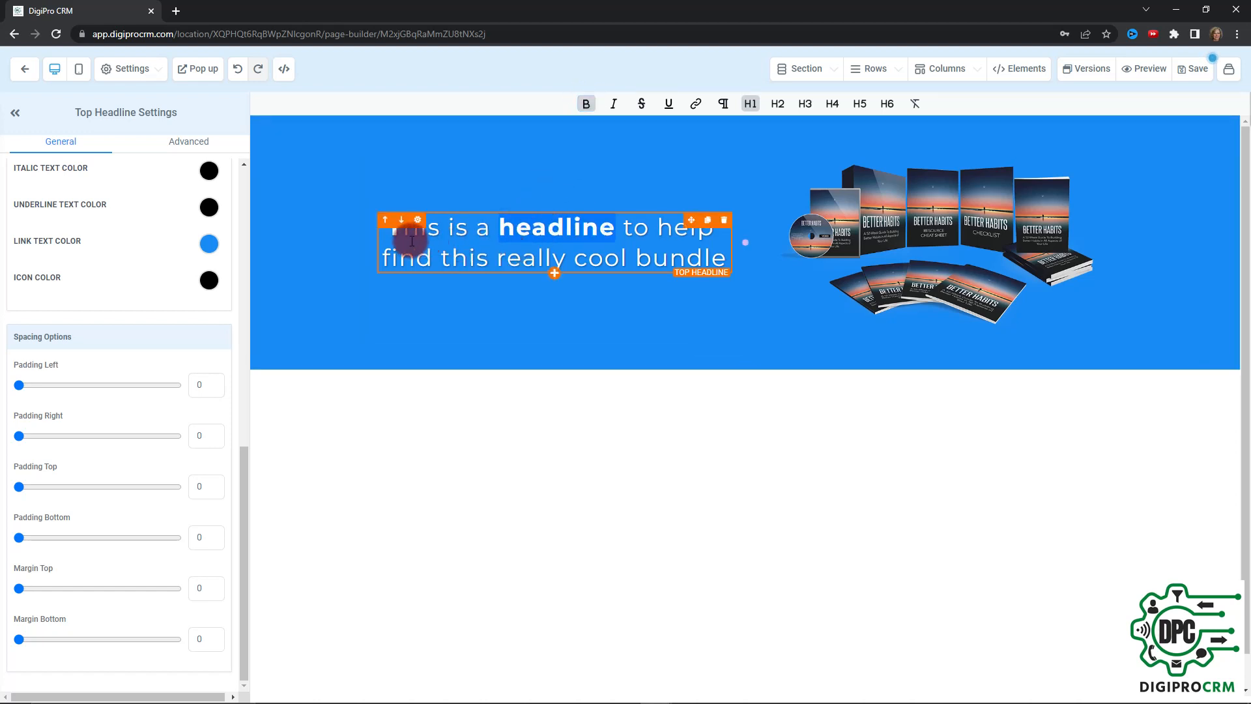
{"action": "left_click", "coordinate": [382, 231]}
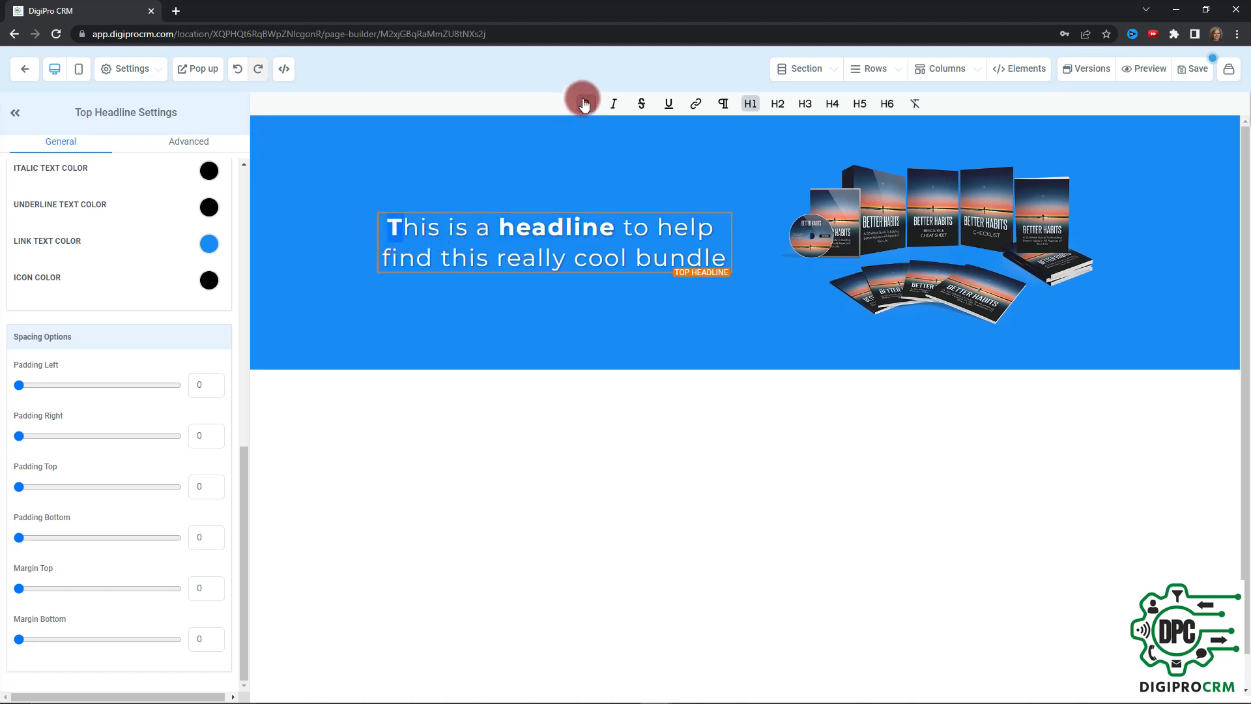
Set the headline's bold text color to light yellow
{"action": "scroll", "coordinate": [141, 237], "scroll_direction": "up", "scroll_amount": 3}
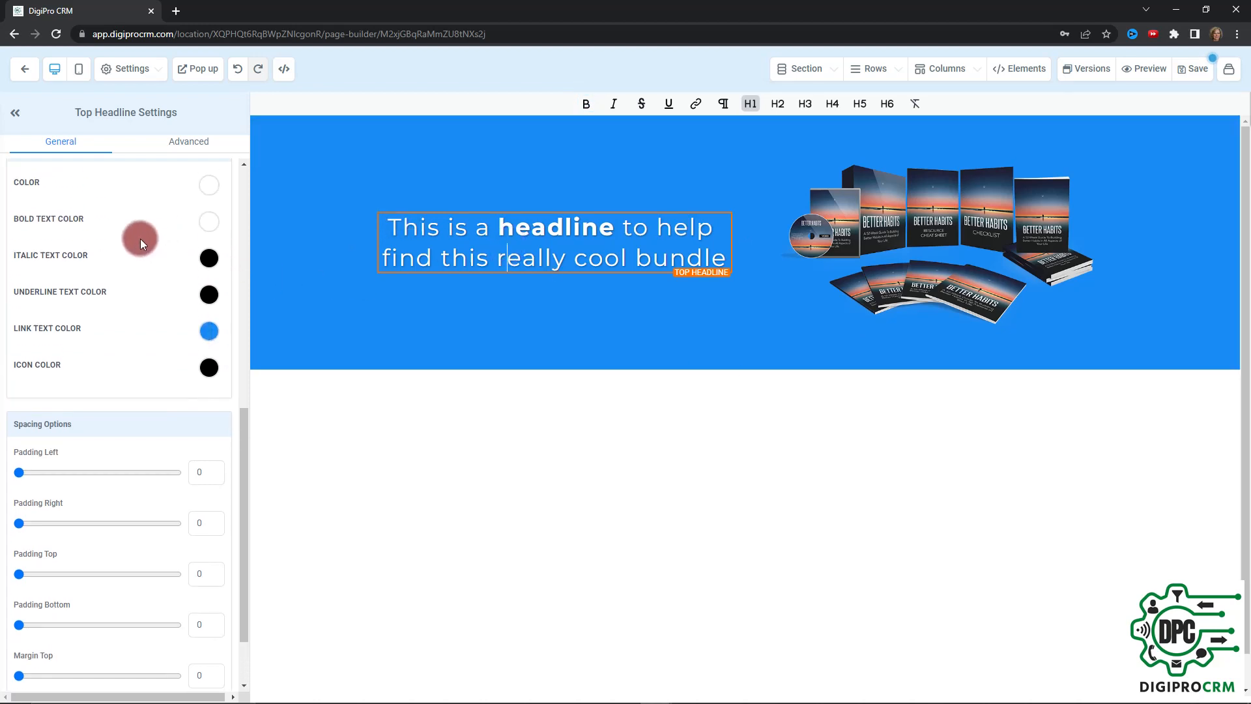
{"action": "left_click", "coordinate": [213, 185]}
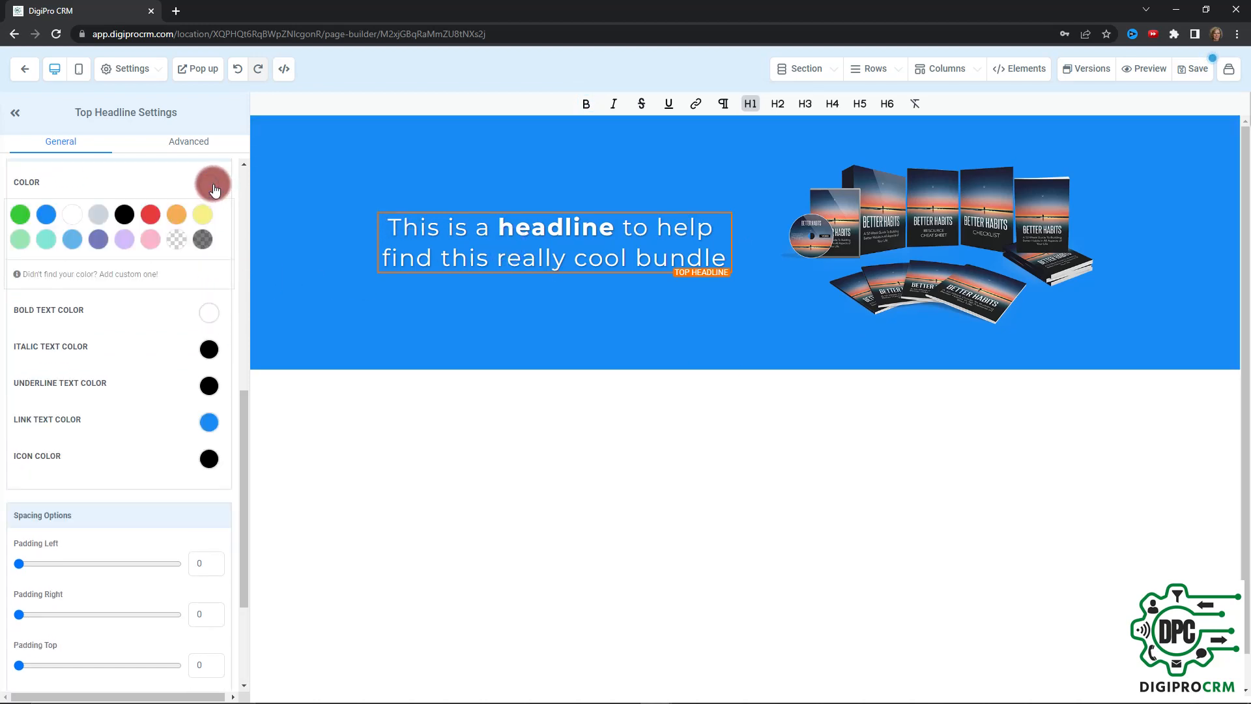
{"action": "left_click", "coordinate": [210, 186]}
{"action": "left_click", "coordinate": [204, 224]}
{"action": "left_click", "coordinate": [203, 251]}
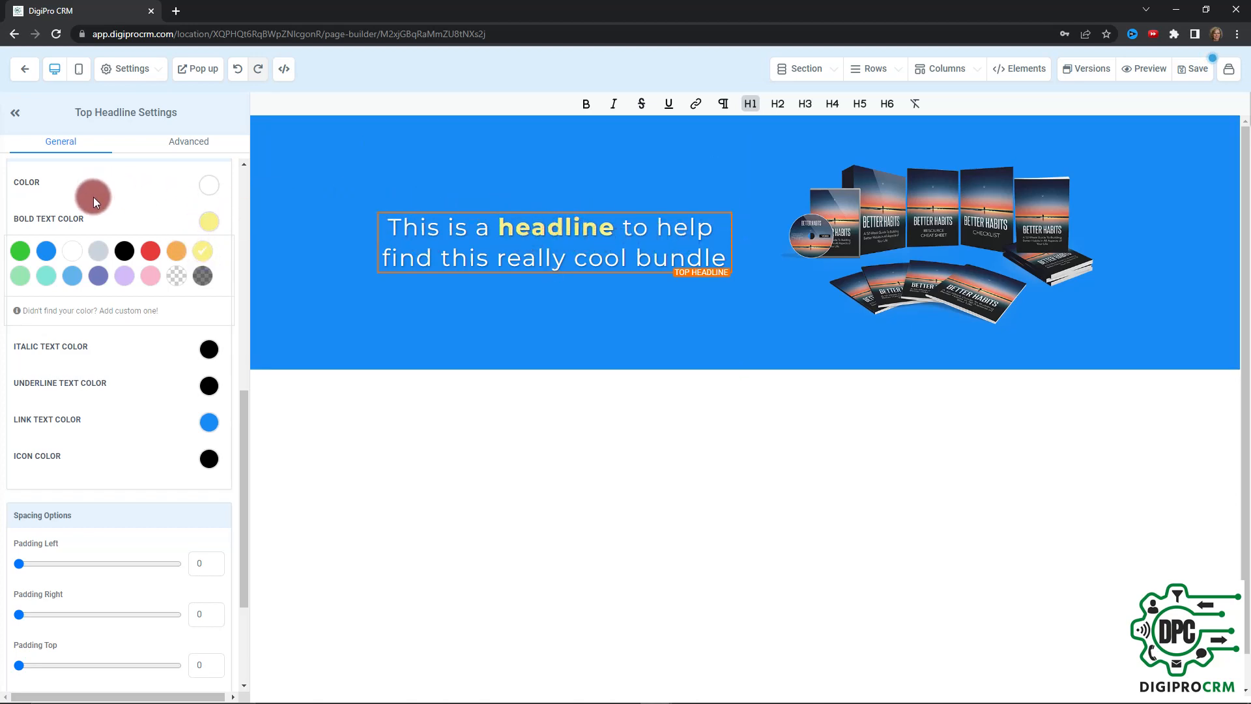
Italicize the word "really" in the headline and set the italic text color to red after trying orange
{"action": "left_click", "coordinate": [111, 350]}
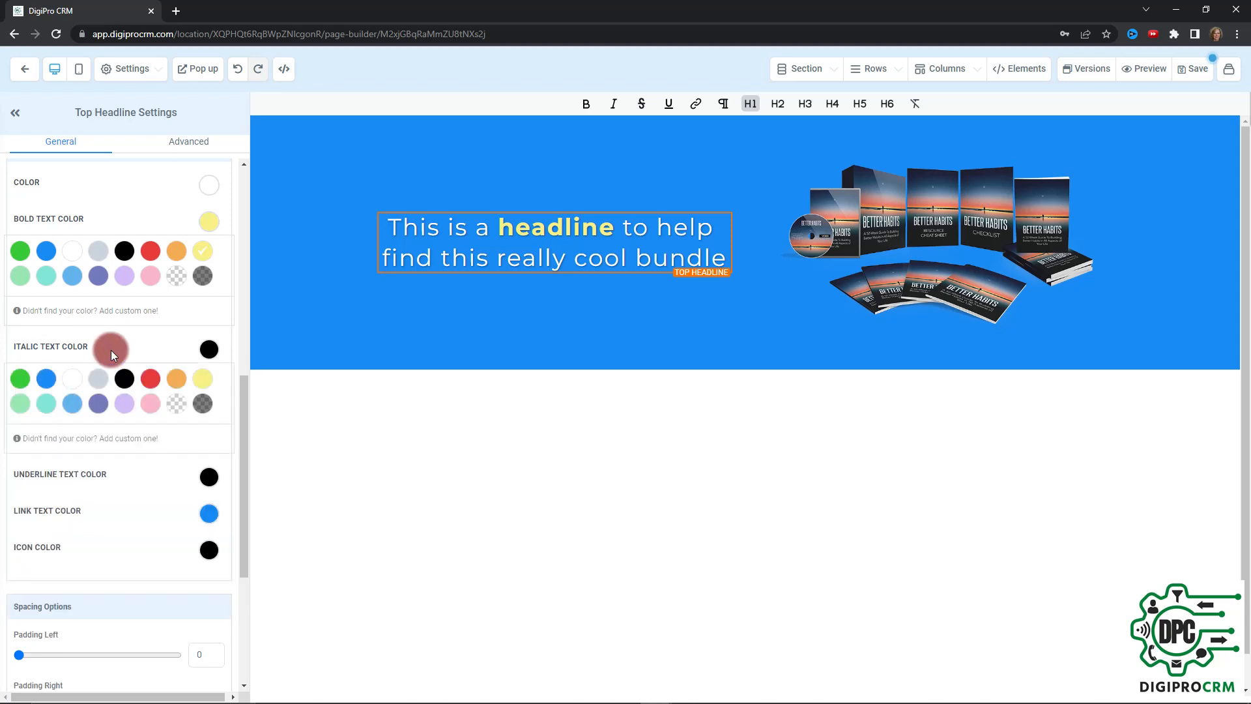
{"action": "left_click_drag", "start_coordinate": [565, 259], "coordinate": [497, 258]}
{"action": "left_click", "coordinate": [615, 104]}
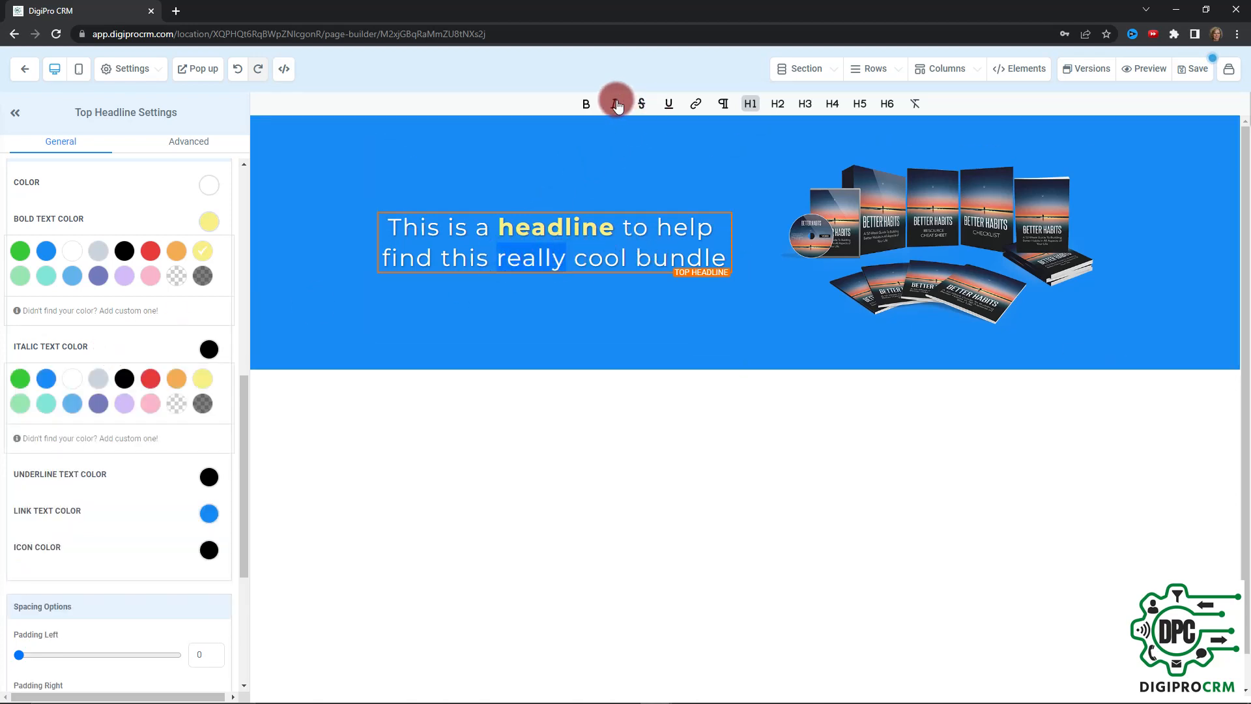
{"action": "left_click", "coordinate": [164, 384]}
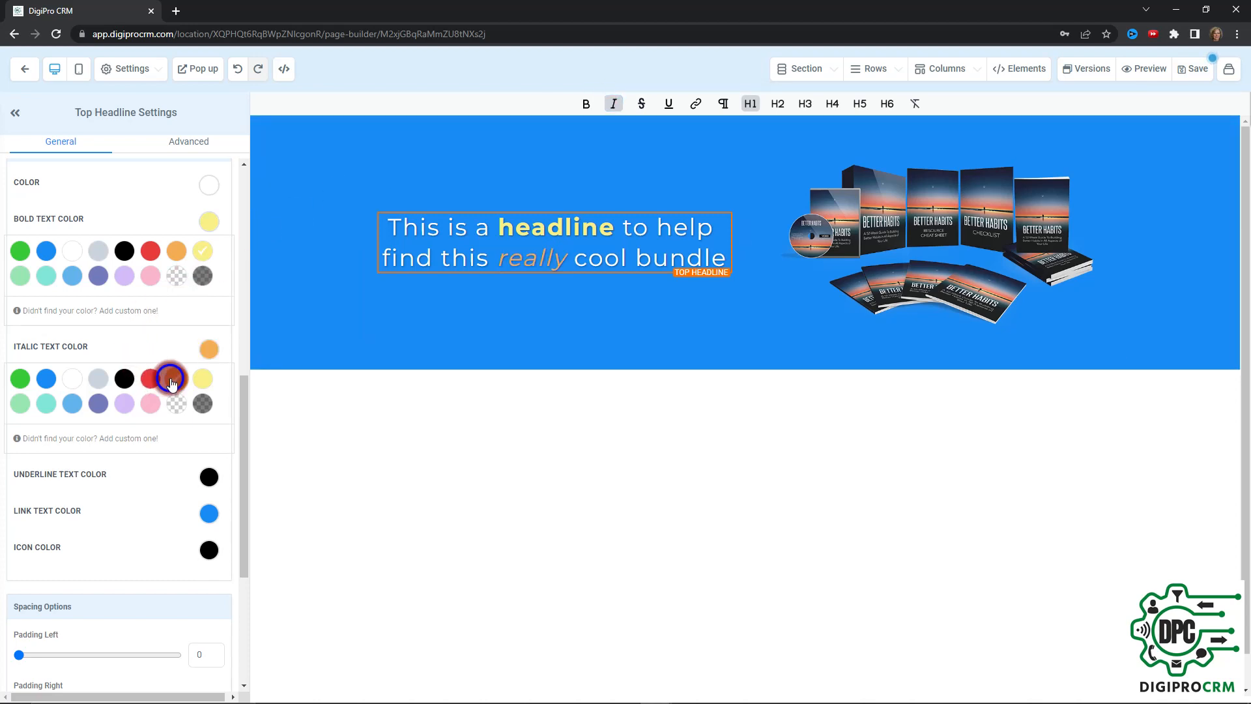
{"action": "left_click", "coordinate": [150, 384]}
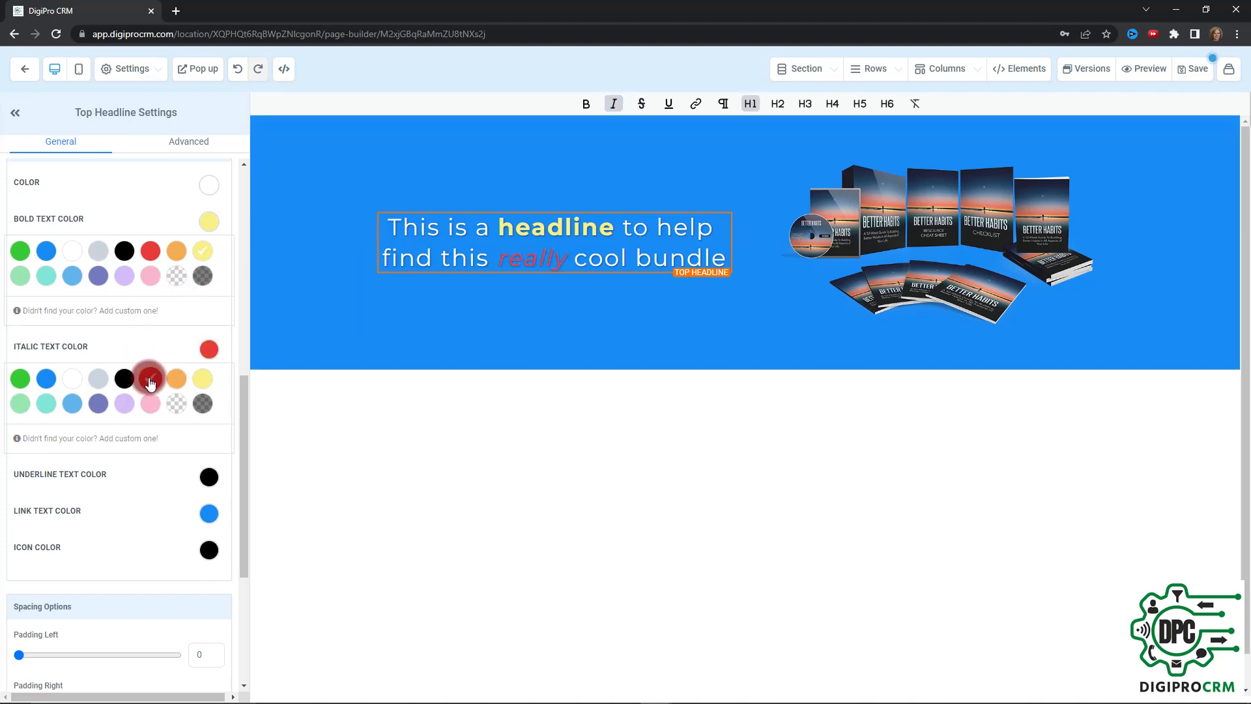
{"action": "left_click", "coordinate": [154, 315]}
Try the headline's left padding adjustment and return it to 0
{"action": "scroll", "coordinate": [153, 323], "scroll_direction": "down", "scroll_amount": 1}
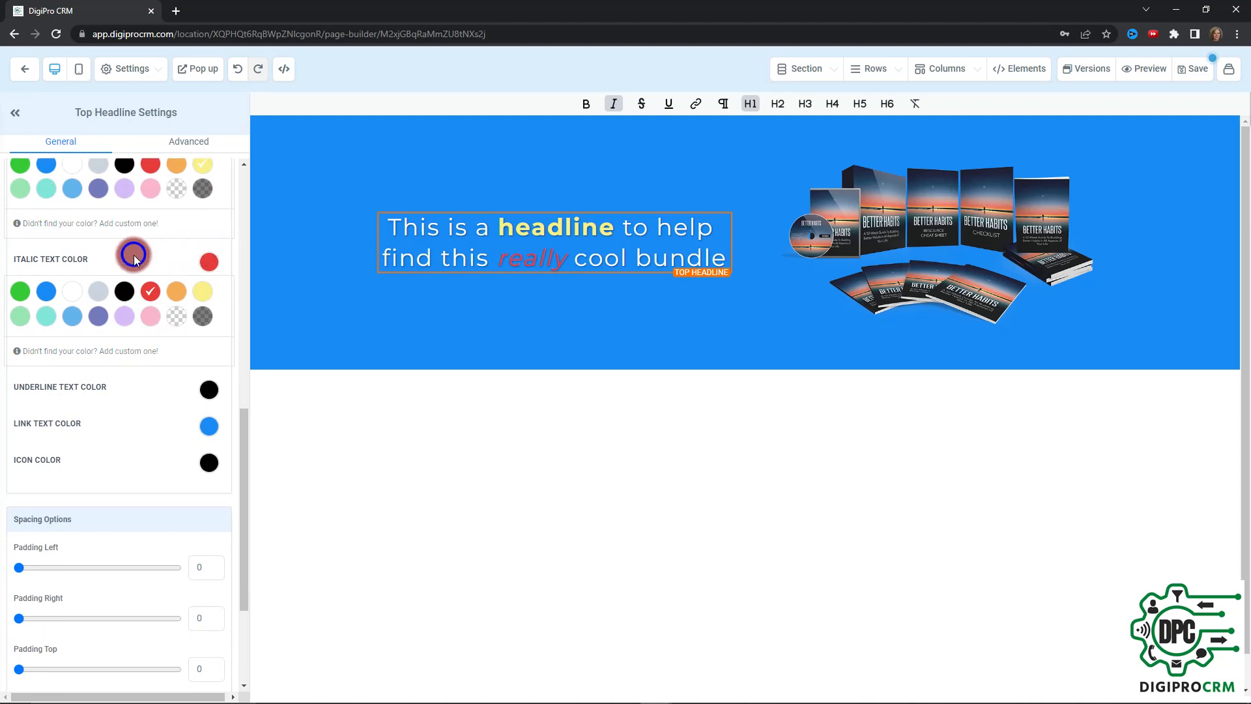
{"action": "scroll", "coordinate": [135, 259], "scroll_direction": "up", "scroll_amount": 2}
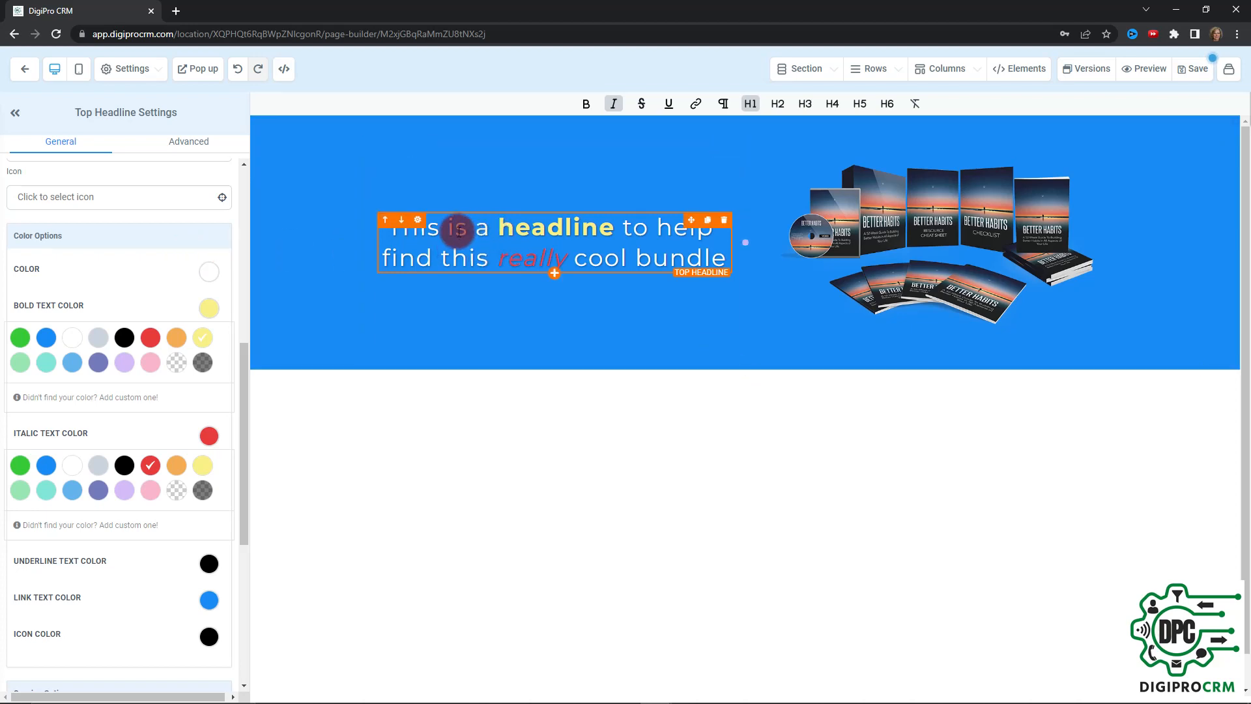
{"action": "scroll", "coordinate": [127, 301], "scroll_direction": "down", "scroll_amount": 4}
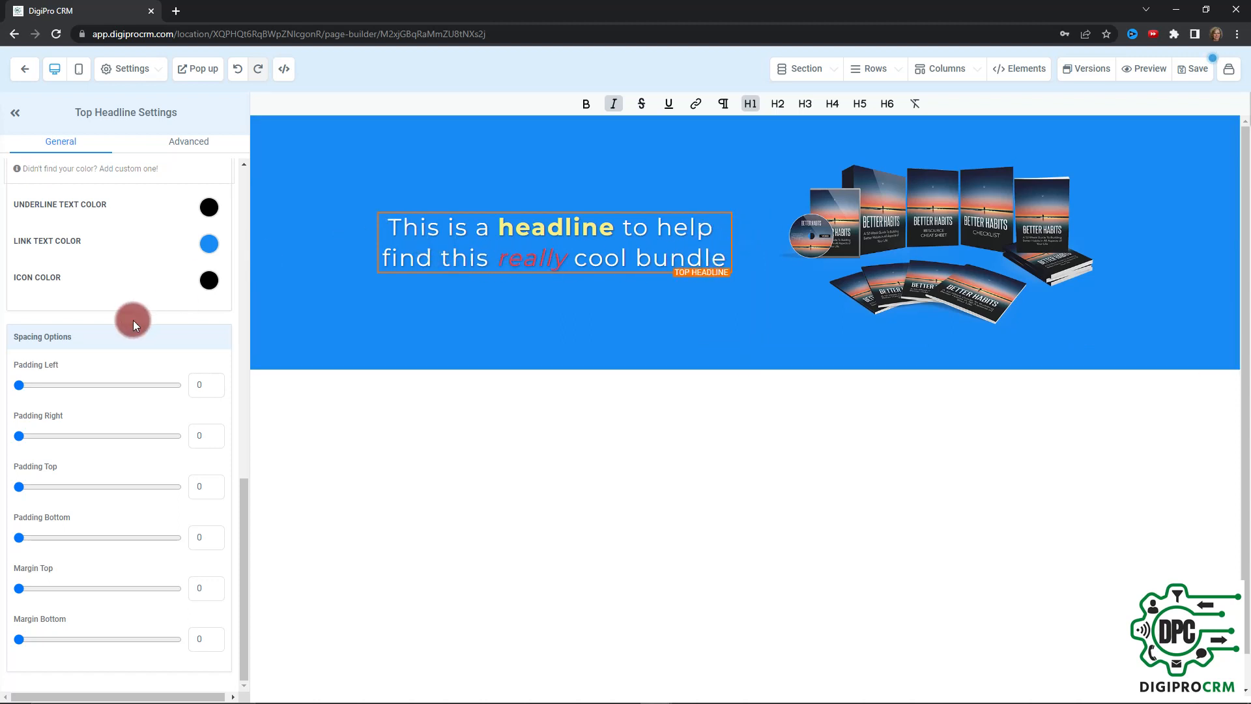
{"action": "mouse_move", "coordinate": [27, 390]}
{"action": "left_mouse_down"}
{"action": "mouse_move", "coordinate": [110, 388]}
{"action": "mouse_move", "coordinate": [17, 382]}
{"action": "left_mouse_up"}
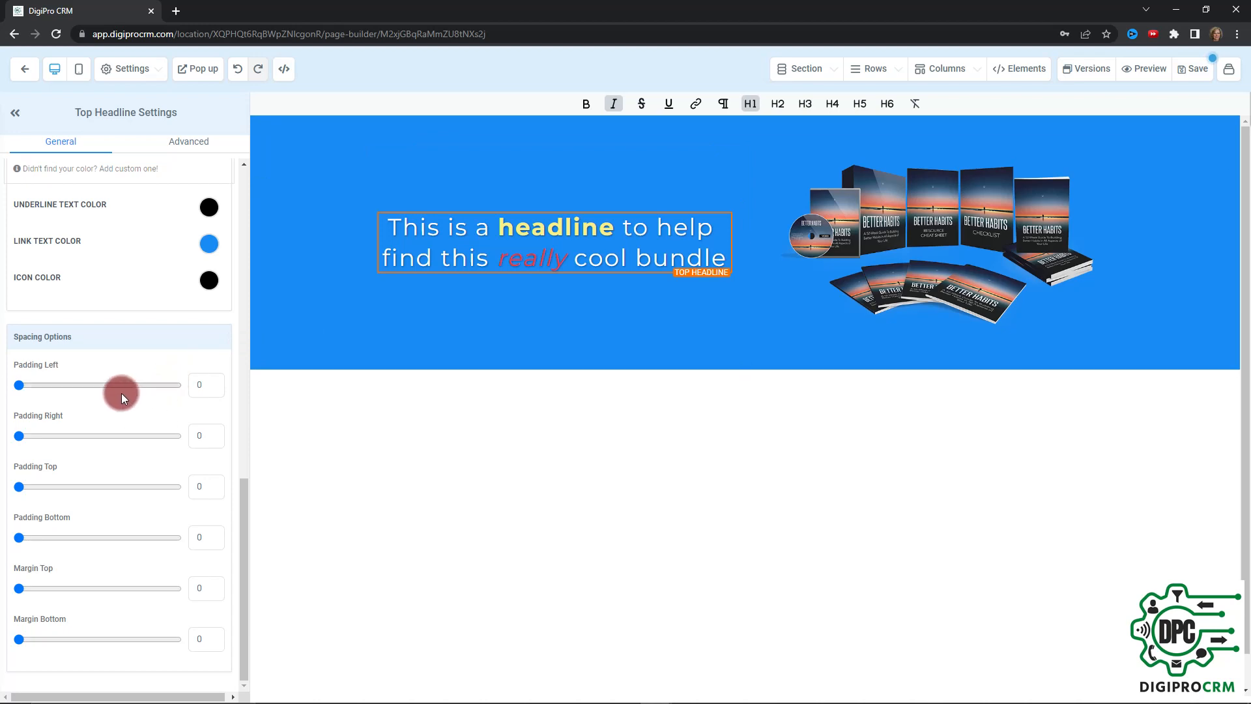
Review the headline's formatted words and general settings, and compare them with the settings of the 1st Column around it
{"action": "scroll", "coordinate": [121, 393], "scroll_direction": "up", "scroll_amount": 5}
{"action": "scroll", "coordinate": [122, 393], "scroll_direction": "up", "scroll_amount": 8}
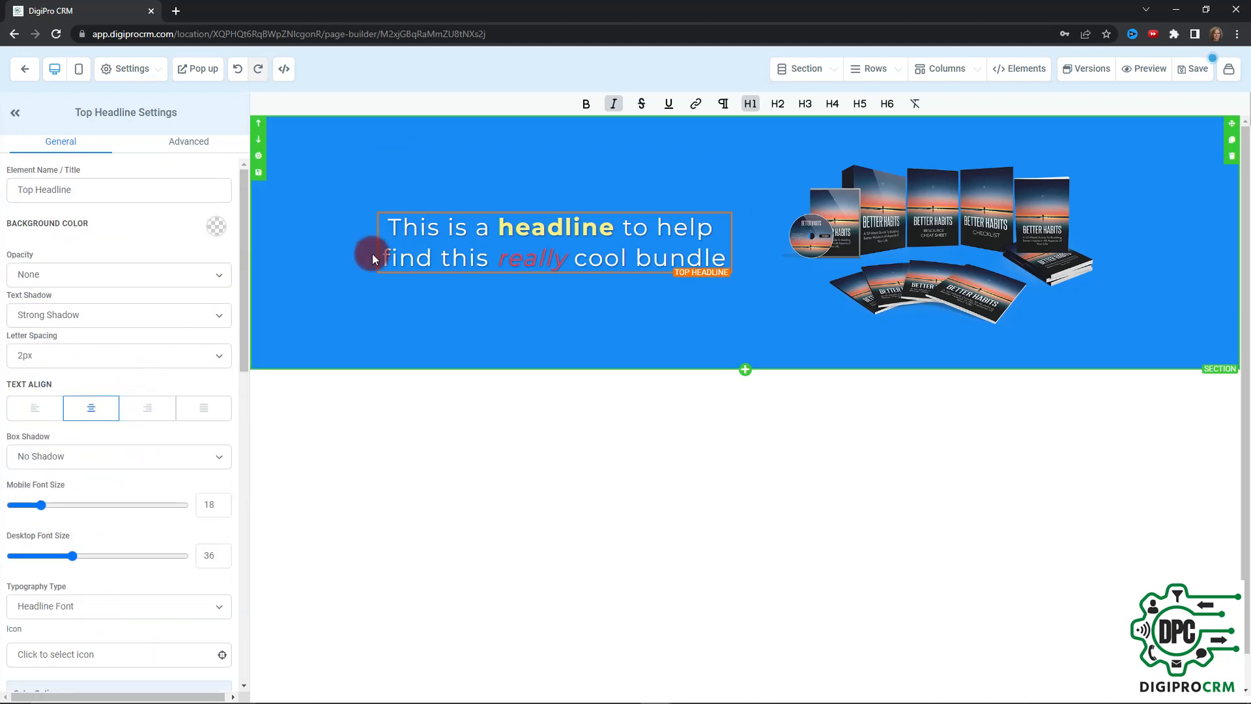
{"action": "left_click", "coordinate": [567, 238]}
{"action": "left_click", "coordinate": [633, 236]}
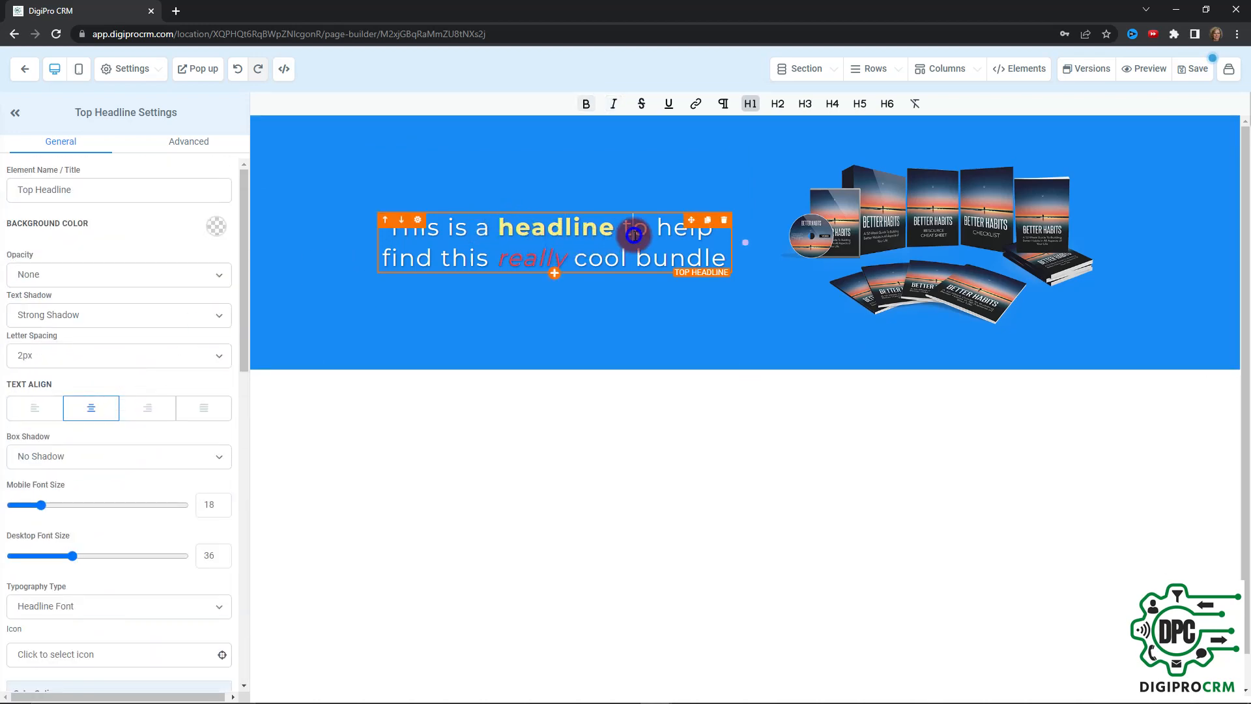
{"action": "left_click", "coordinate": [488, 258]}
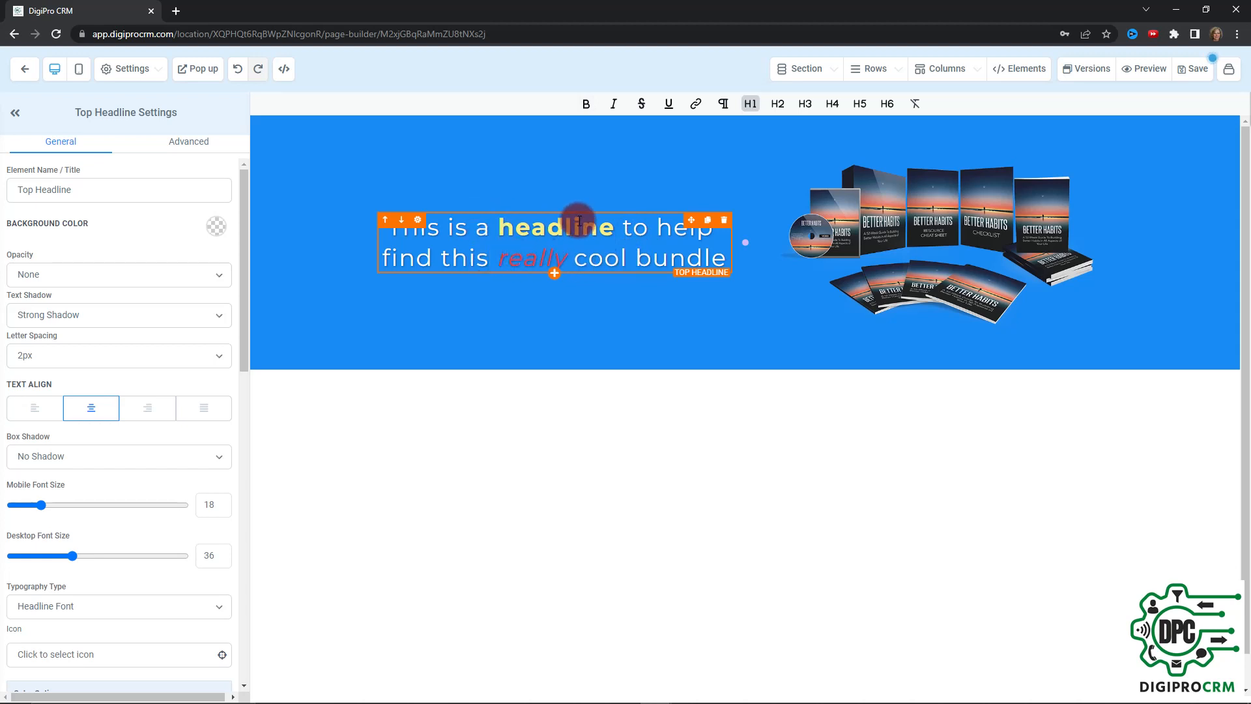
{"action": "left_click", "coordinate": [549, 182]}
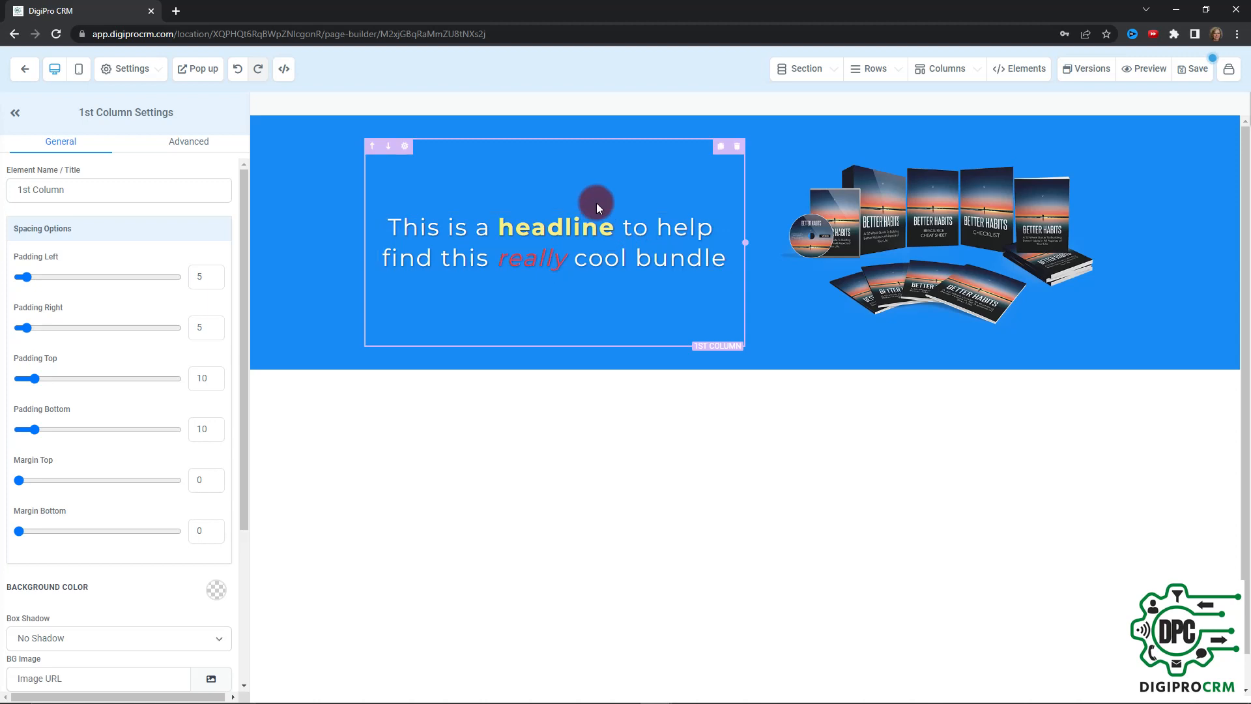
{"action": "scroll", "coordinate": [150, 269], "scroll_direction": "down", "scroll_amount": 4}
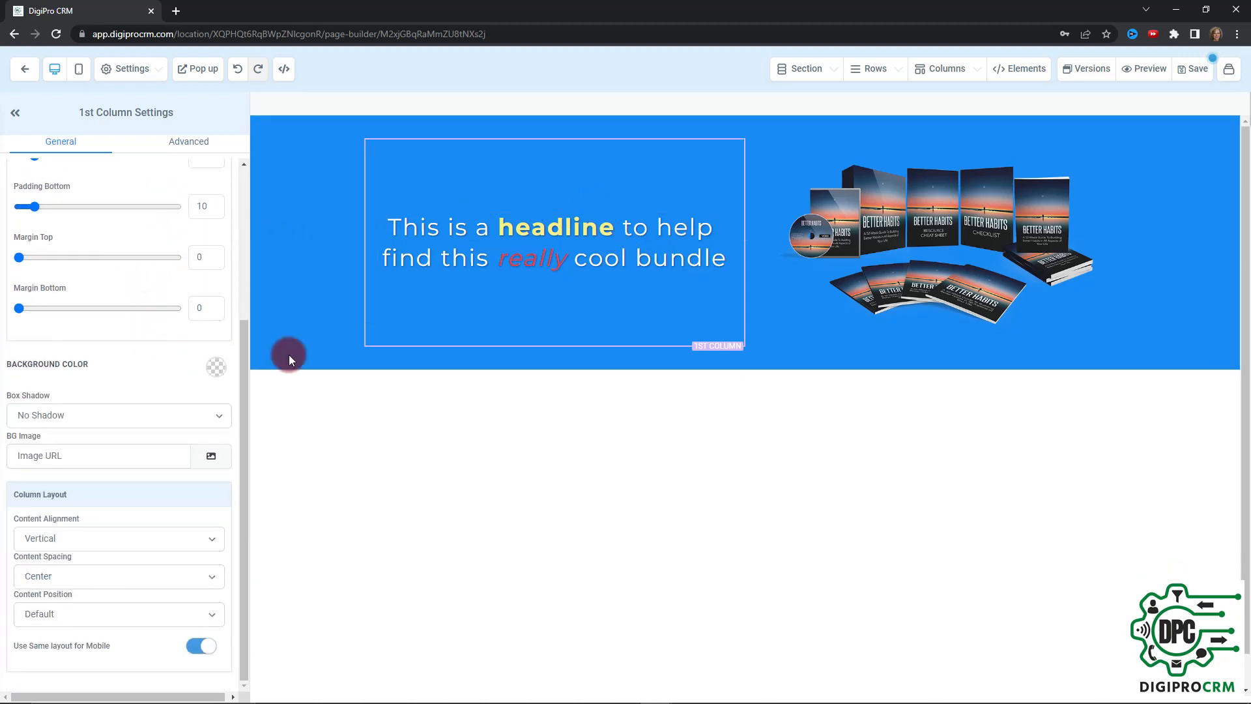
{"action": "left_click", "coordinate": [559, 254]}
{"action": "scroll", "coordinate": [117, 374], "scroll_direction": "up", "scroll_amount": 5}
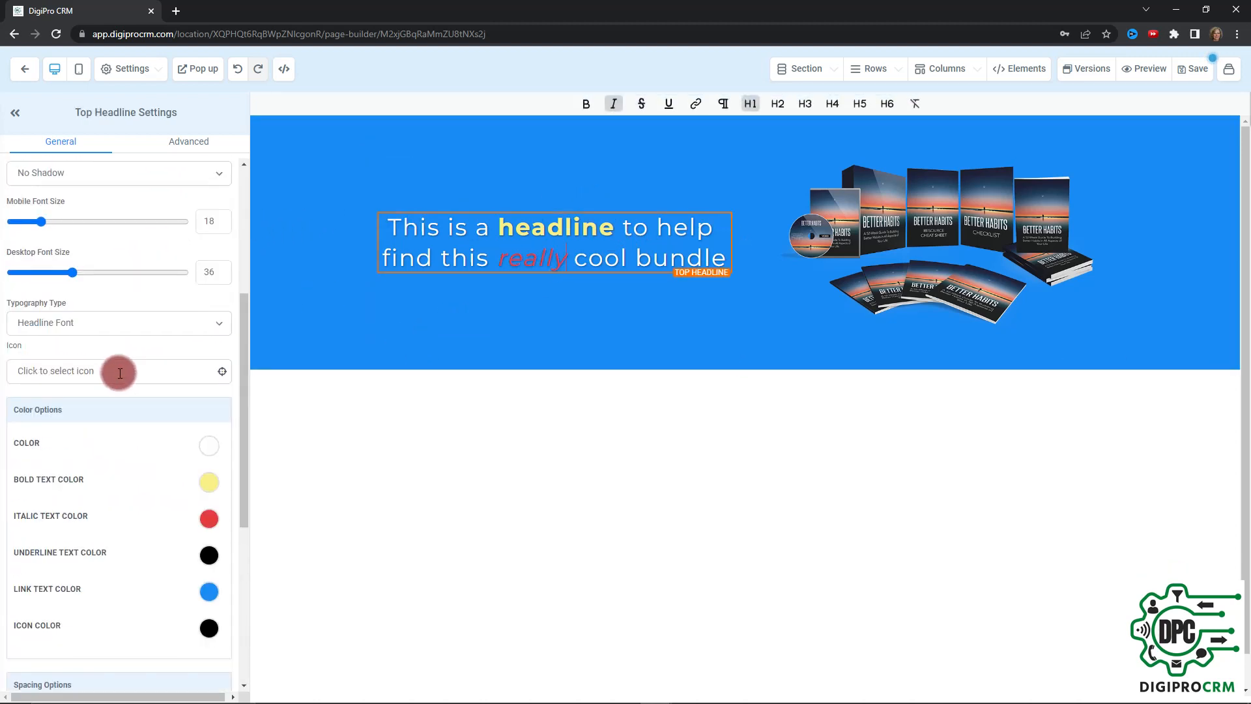